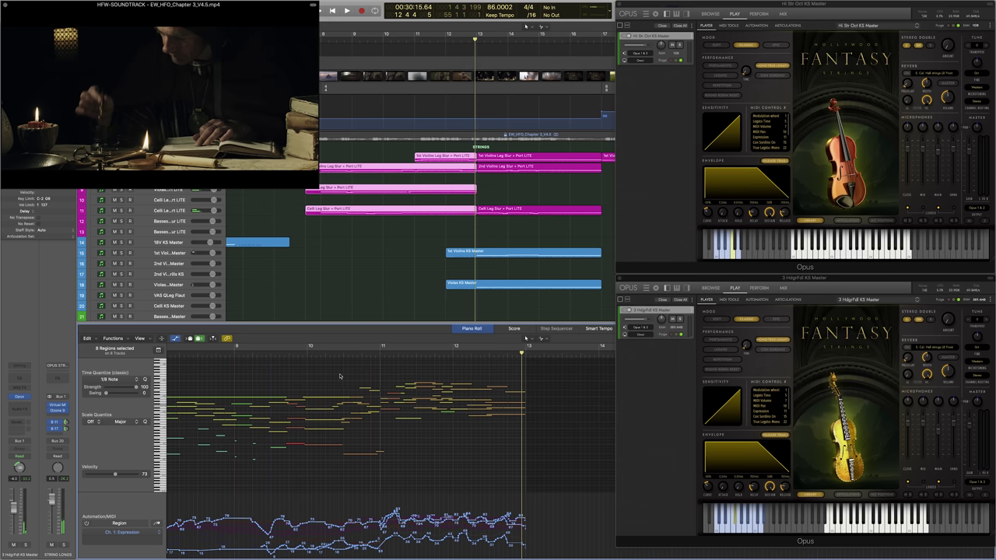
- Look through the string, brass and wind tracks and show the Harp KS Master region starting at bar 8 in the Piano Roll
scroll(364, 199, down, 10)
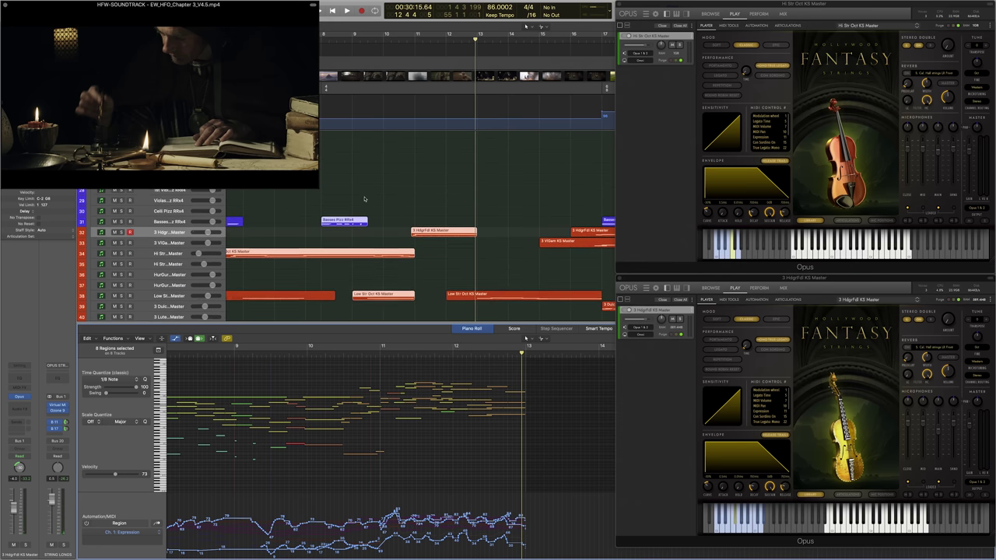
scroll(364, 199, down, 10)
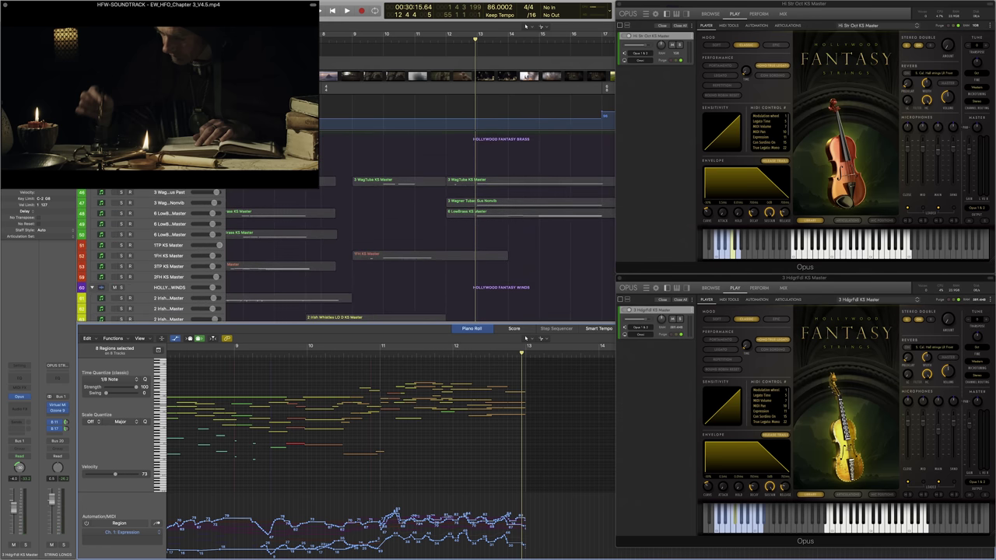
scroll(120, 197, up, 3)
click(396, 180)
scroll(396, 180, down, 4)
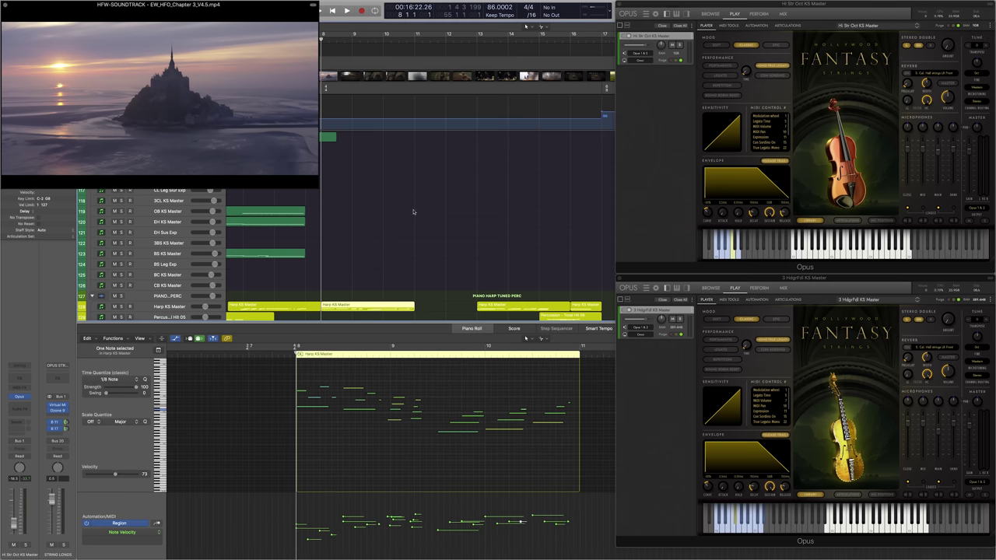
- Move the playhead to bar 11 and show the notes of the Women Oo choir region in the Piano Roll
click(414, 39)
scroll(430, 256, down, 15)
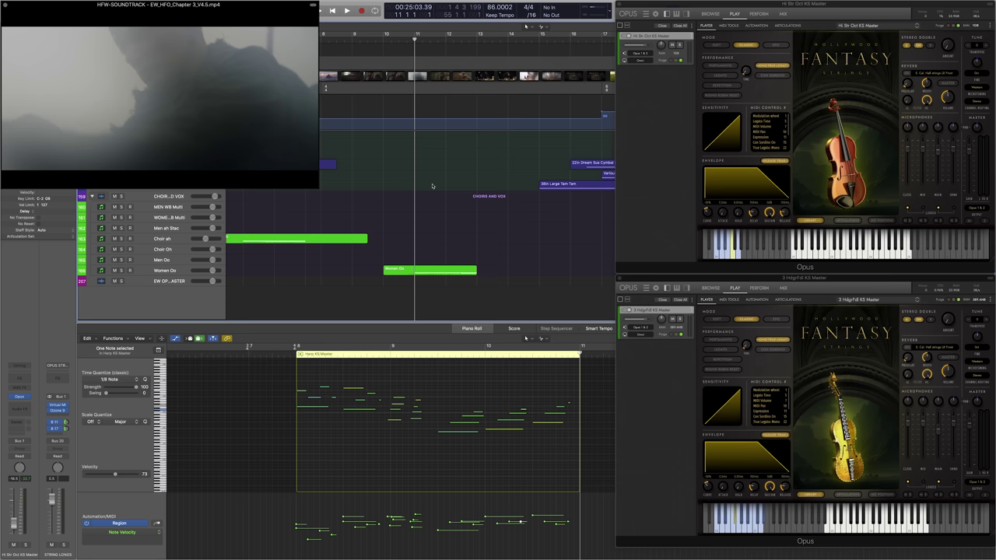
click(430, 283)
scroll(536, 446, right, 5)
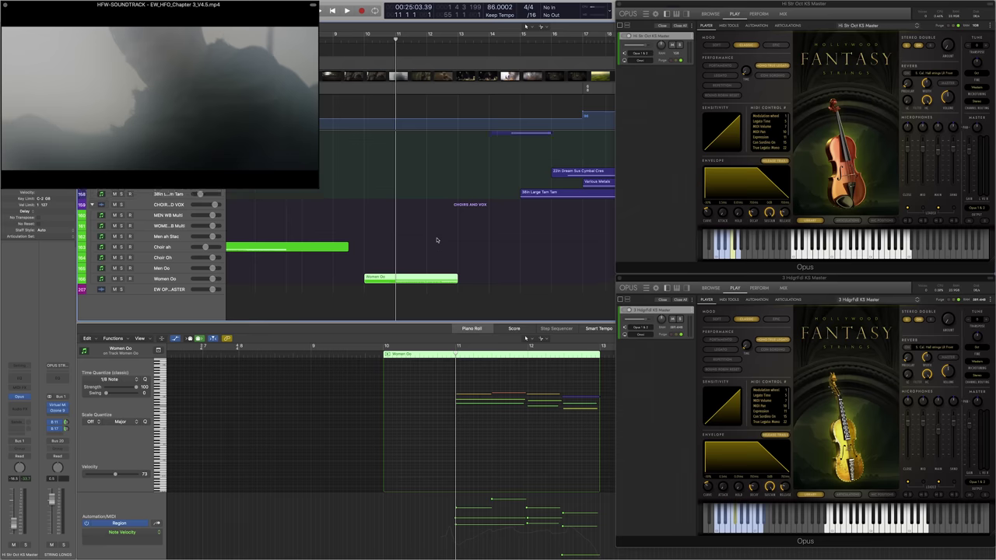
- Show the 2 Irish Whistles LO D and 2 Ren Flutes regions together in the Piano Roll and examine their notes around bars 8 to 14
scroll(436, 240, down, 5)
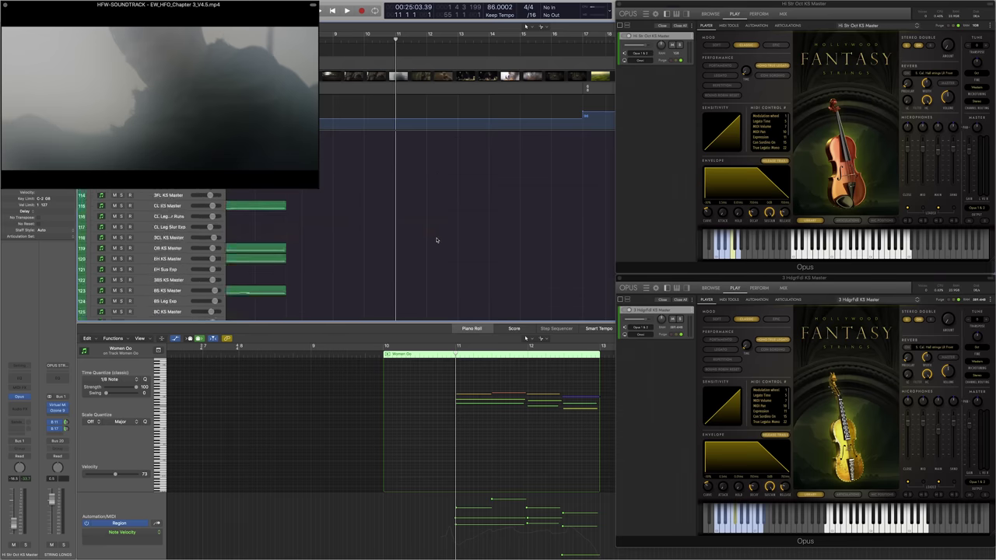
scroll(436, 240, up, 6)
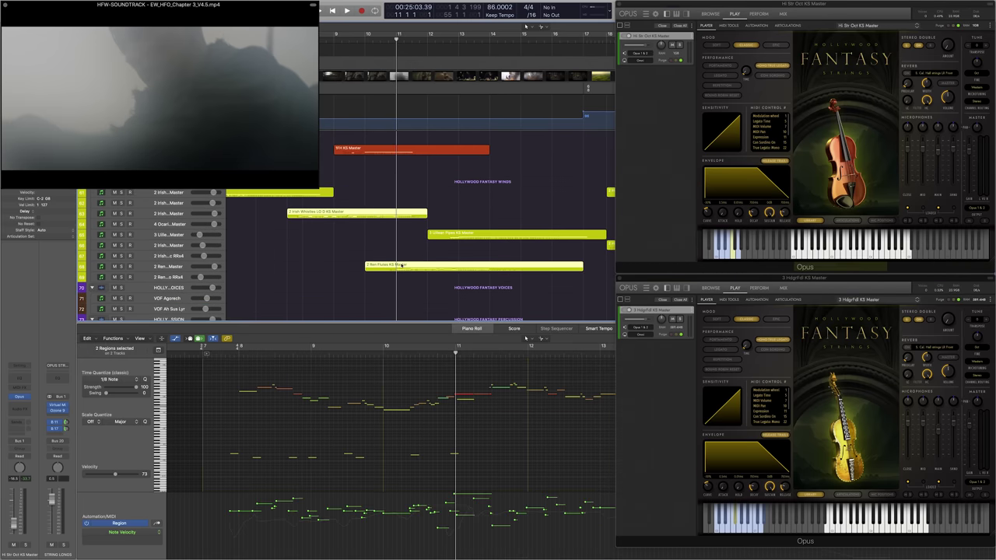
scroll(329, 417, right, 2)
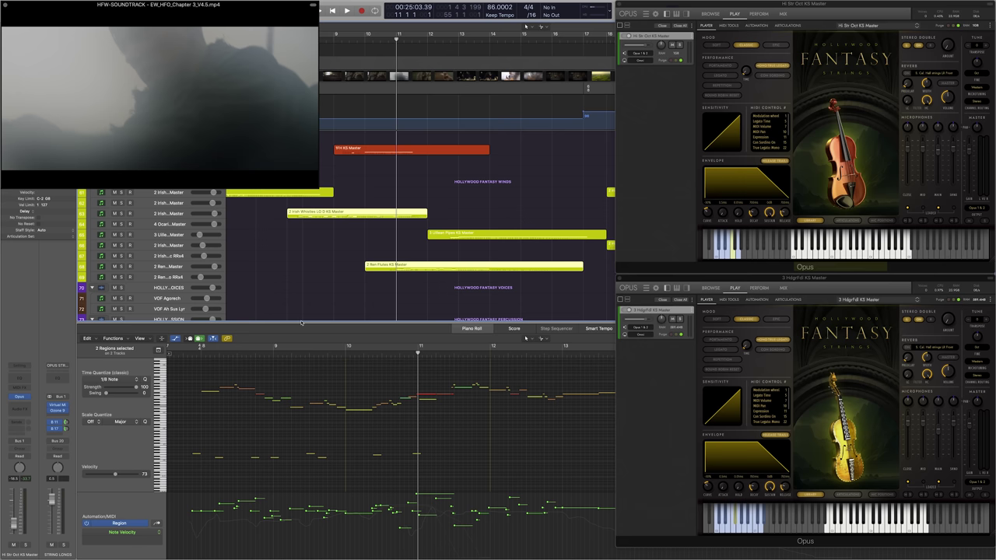
scroll(269, 368, left, 1)
click(297, 350)
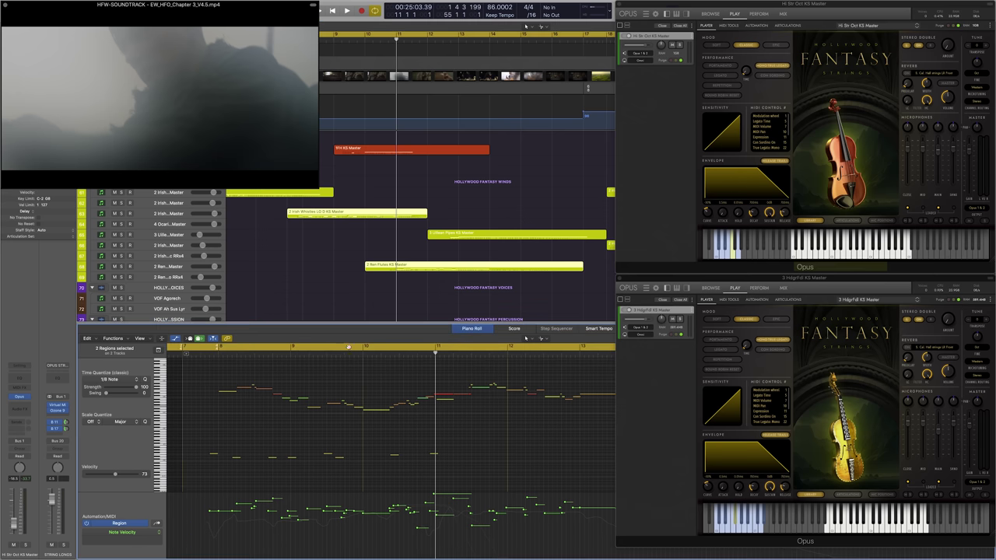
scroll(349, 347, right, 4)
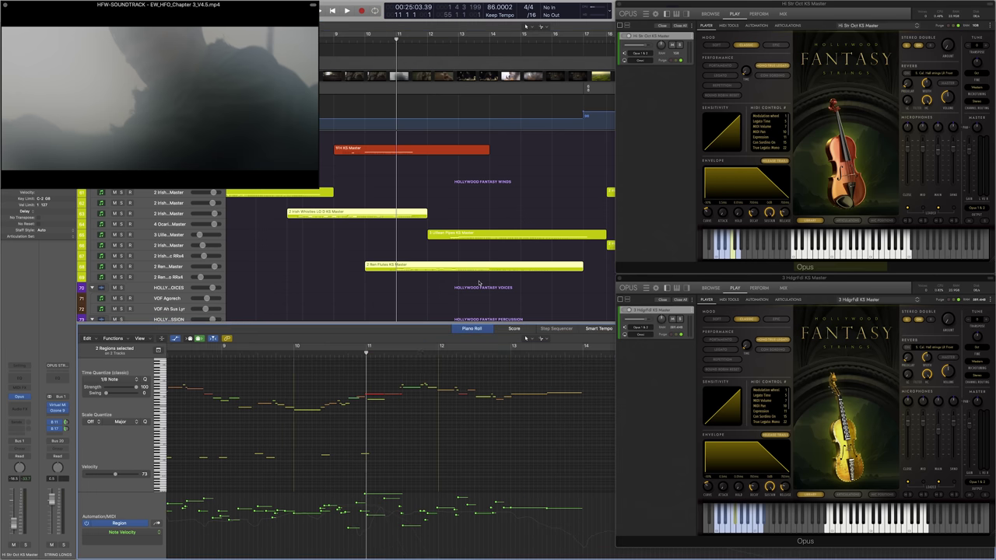
- Show the 3 WagTuba, 3 Wagner Tubas Sus Nonvib and 6 LowBrass regions from bar 12 together and play them
scroll(358, 236, up, 3)
click(367, 238)
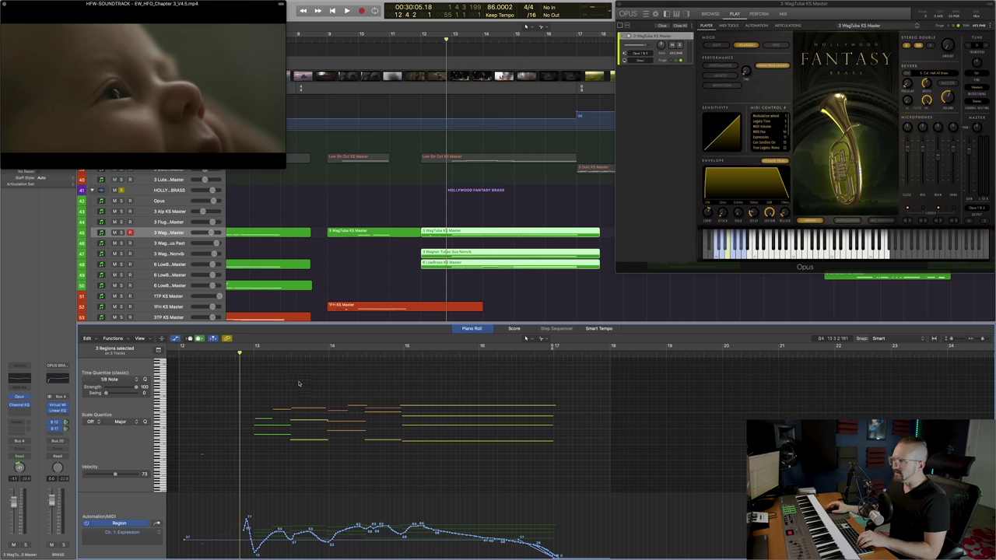
key(space)
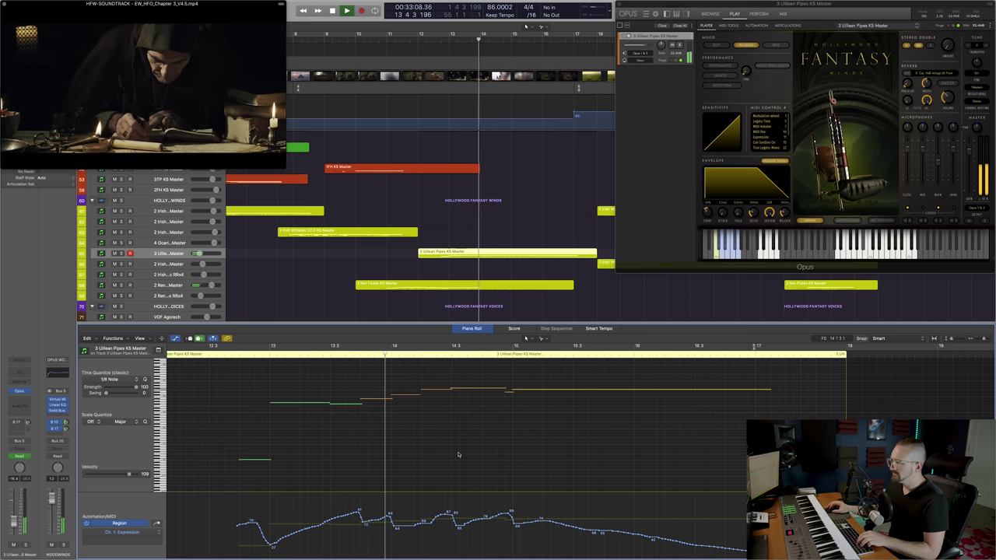
- Examine the notes and modulation of the 2 Irish Whistles HI D and LO D regions from bar 18 during playback
click(571, 172)
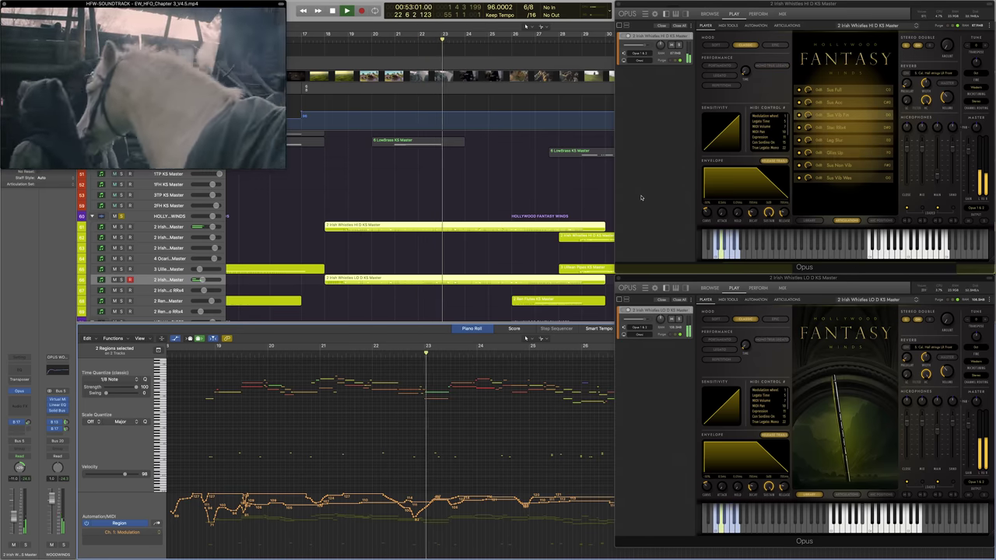
scroll(464, 437, right, 3)
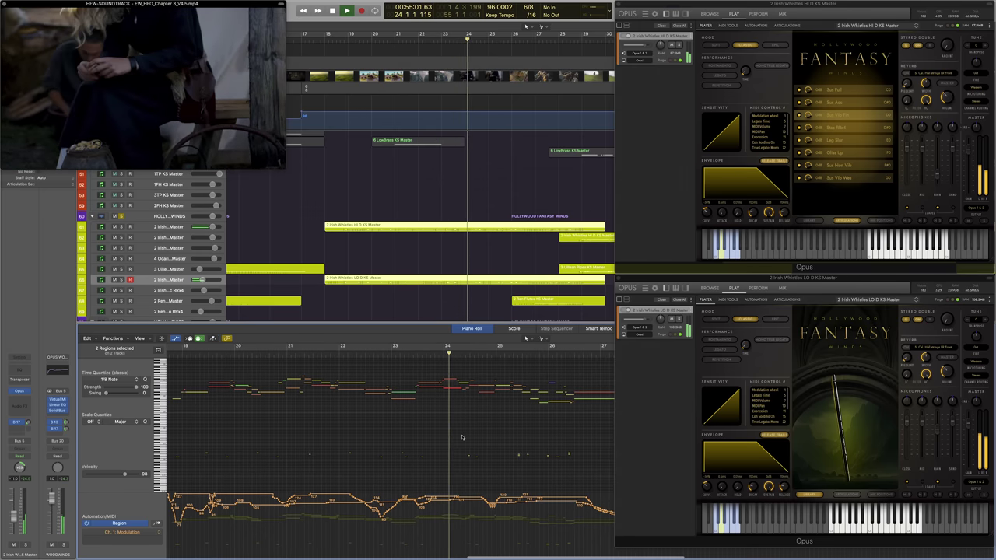
scroll(462, 438, right, 3)
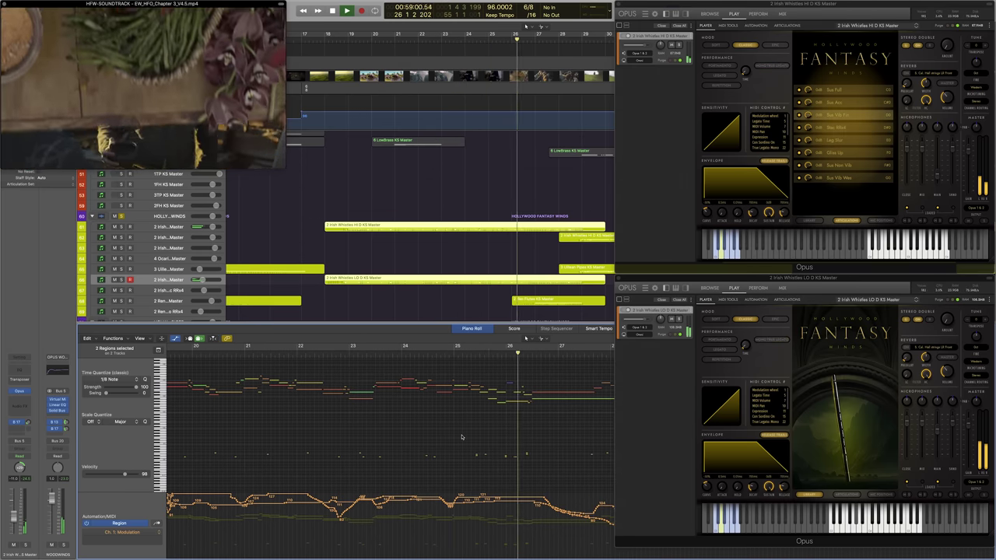
scroll(460, 437, right, 3)
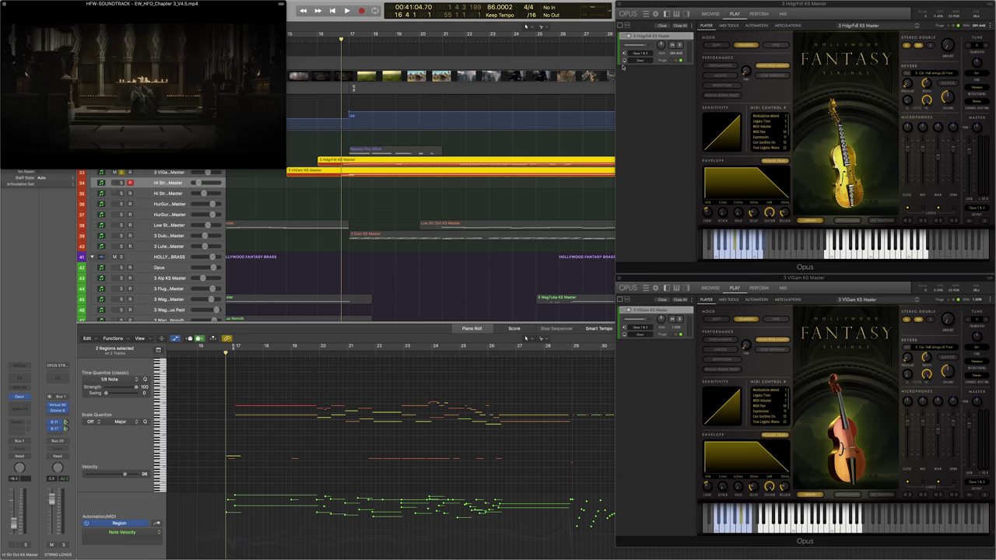
- Show the 3 Dulc KS Master region's notes and play it with the soloed 3 HdgrFdl and 3 VlGam tracks from bar 17
scroll(414, 178, up, 8)
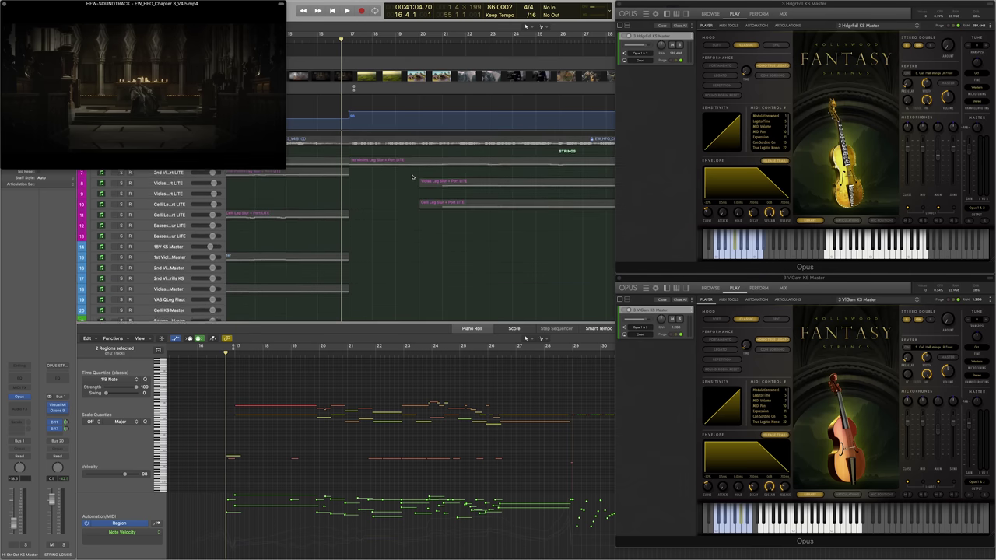
scroll(411, 177, down, 7)
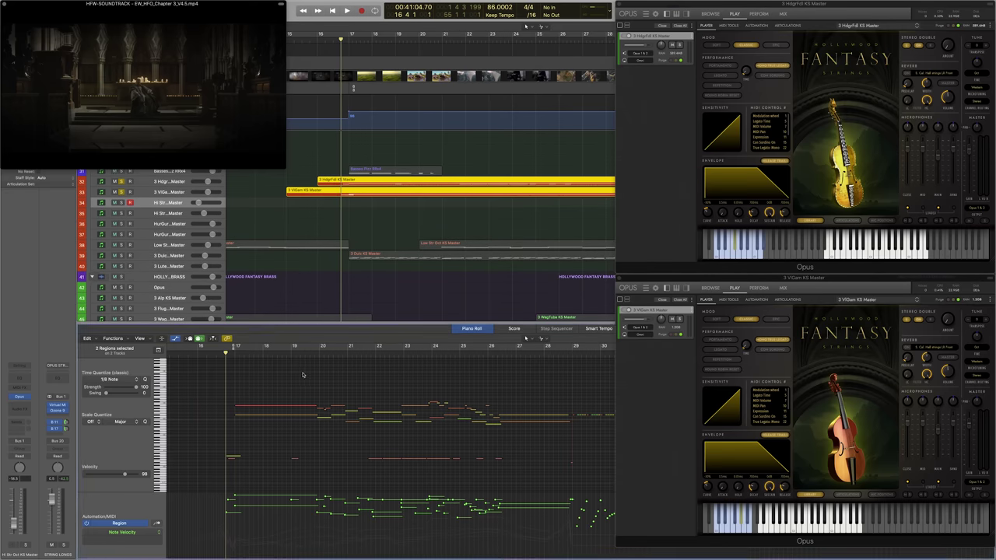
scroll(302, 375, down, 2)
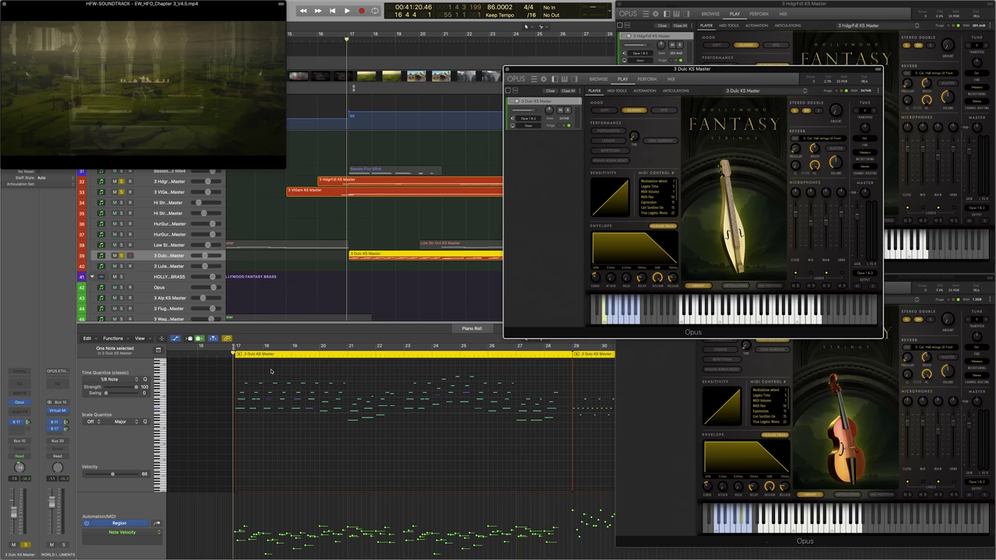
click(271, 371)
key(space)
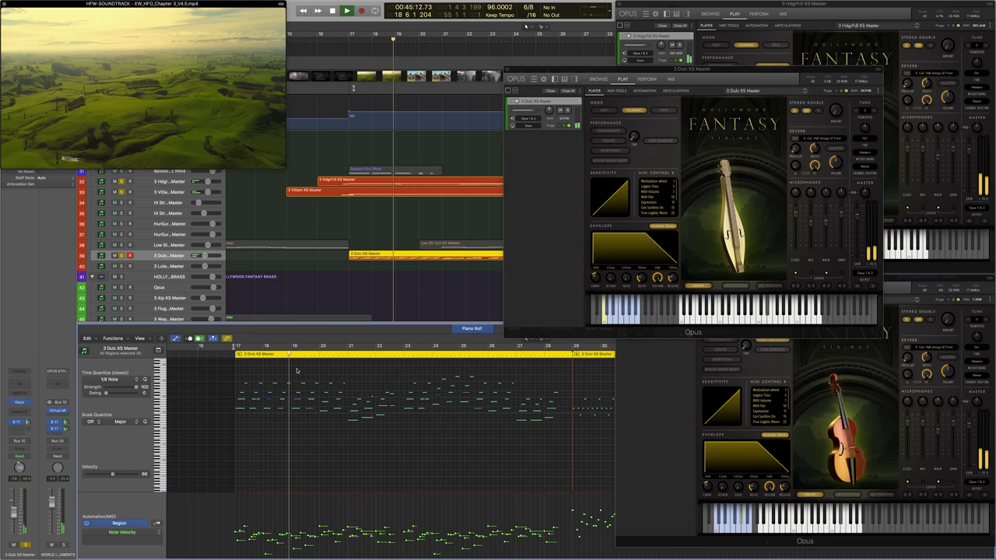
- Solo the Basses Pizz RRx4 track, return the playhead to just before bar 17 and select the track's pizzicato region
scroll(285, 251, up, 5)
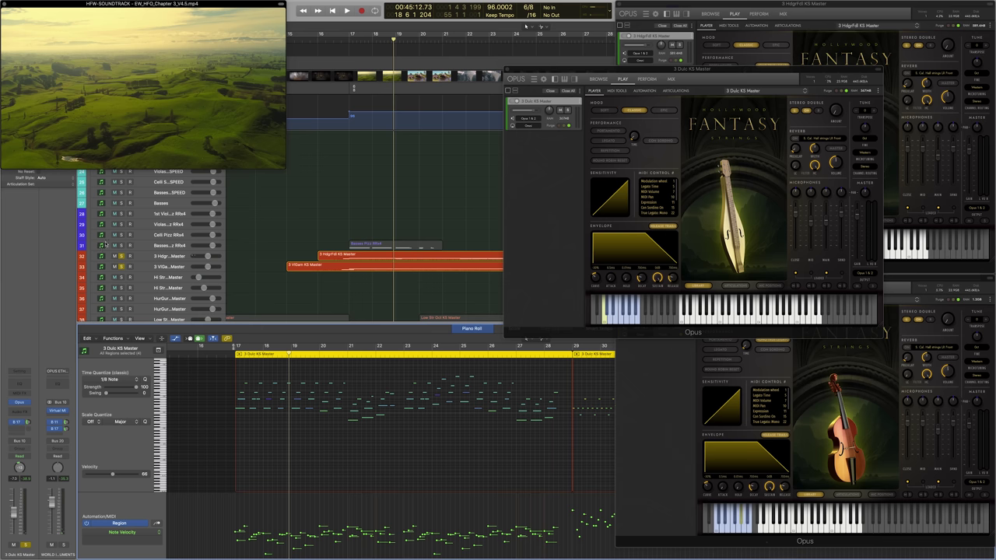
click(351, 50)
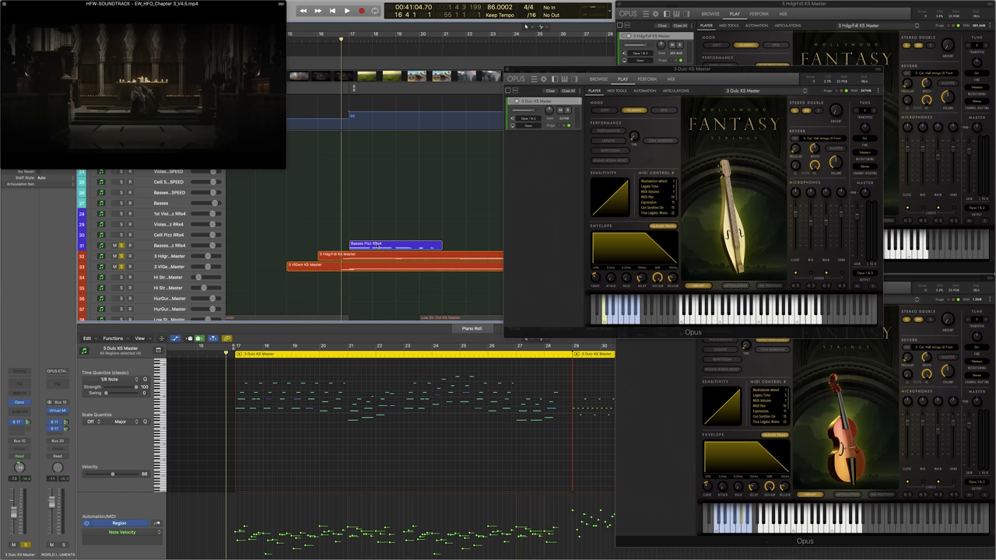
click(390, 245)
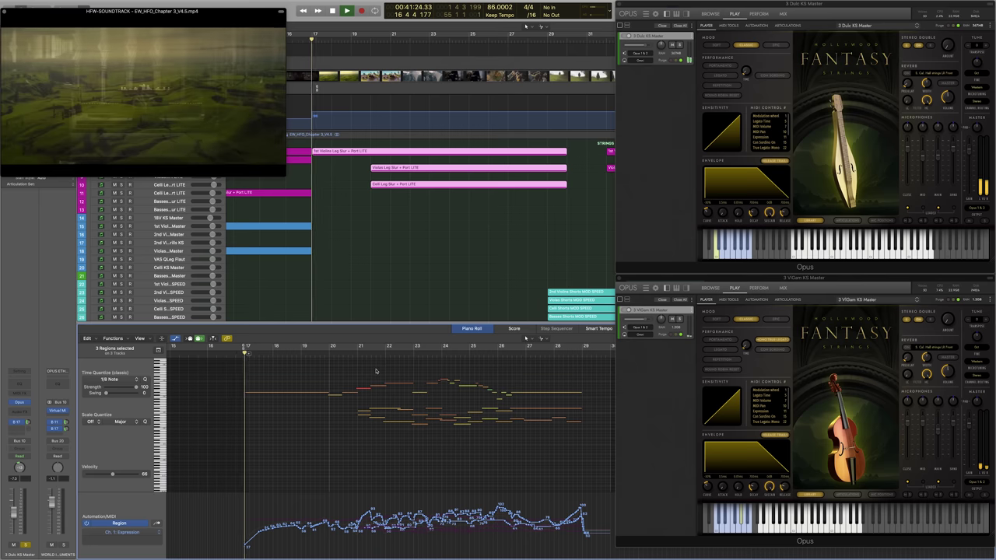
- Add the 3 HdgrFdl, 3 VlGam, Low Str Oct and 3 Dulc regions to the legato string selection and examine their combined notes during playback
scroll(390, 273, down, 8)
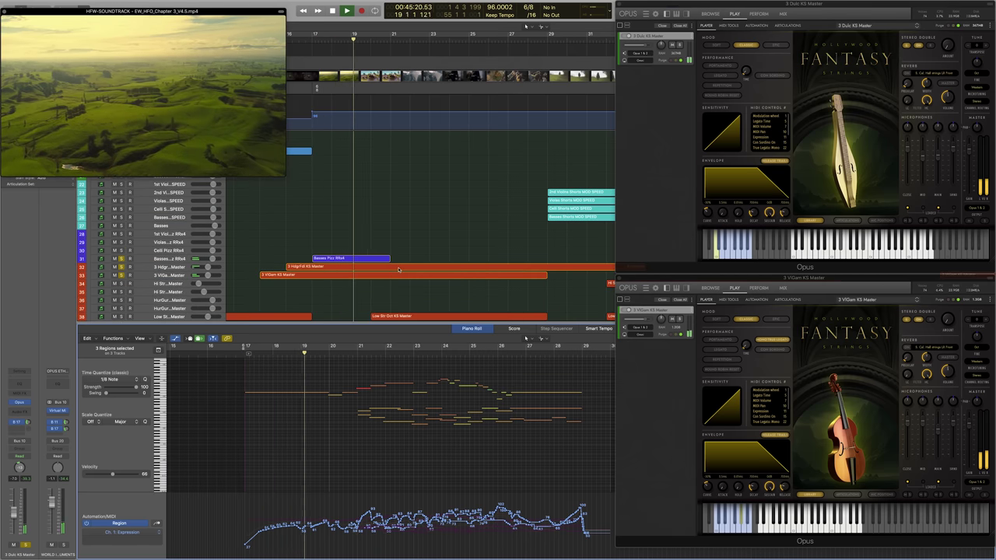
shift+click(399, 268)
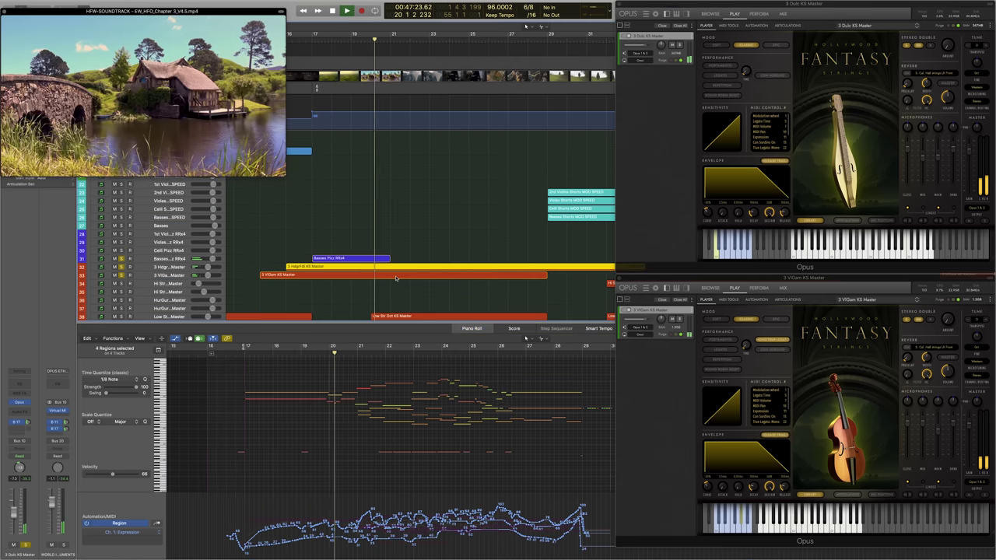
shift+click(396, 276)
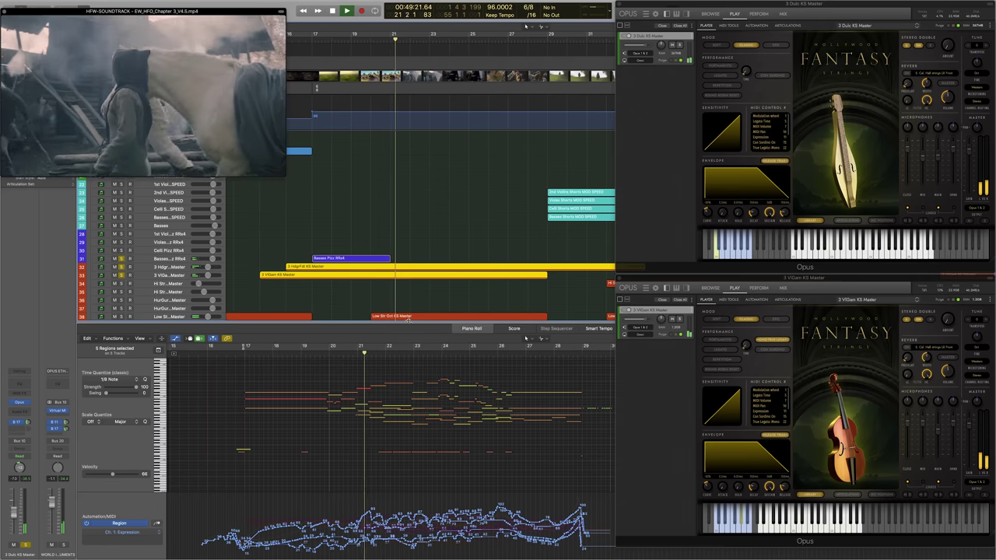
scroll(411, 291, down, 4)
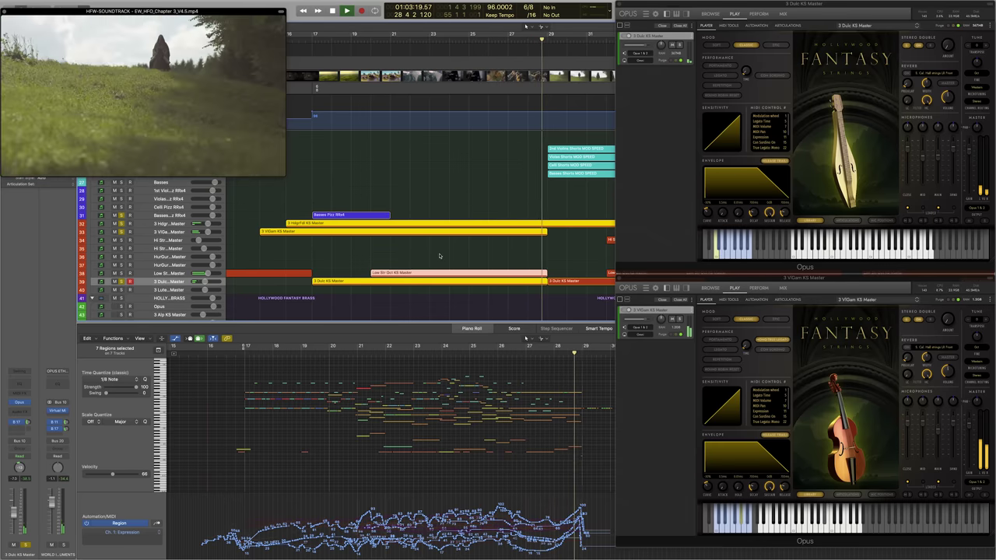
click(439, 256)
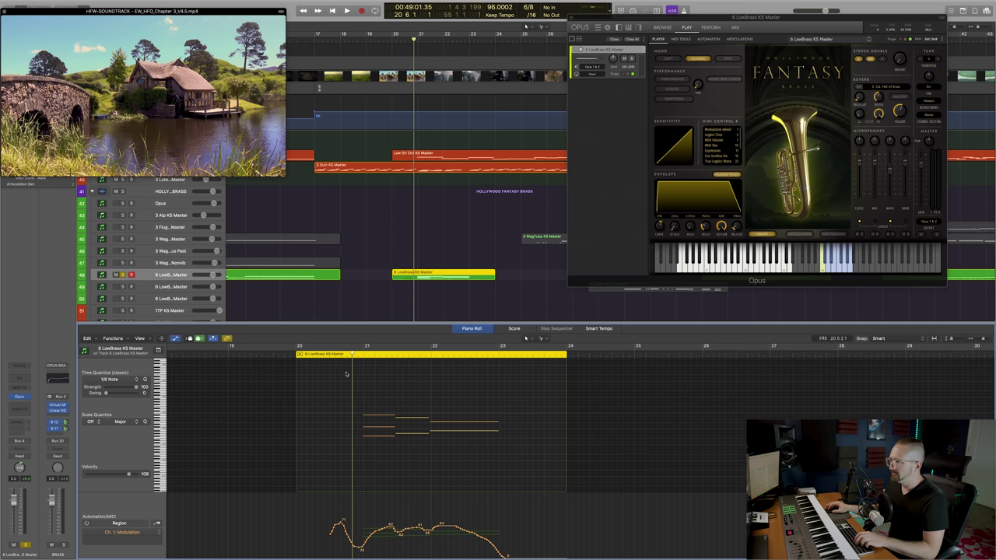
- Play the soloed 6 LowBrass KS Master region from before bar 21 and select the FO Crotales region at bar 23
key(space)
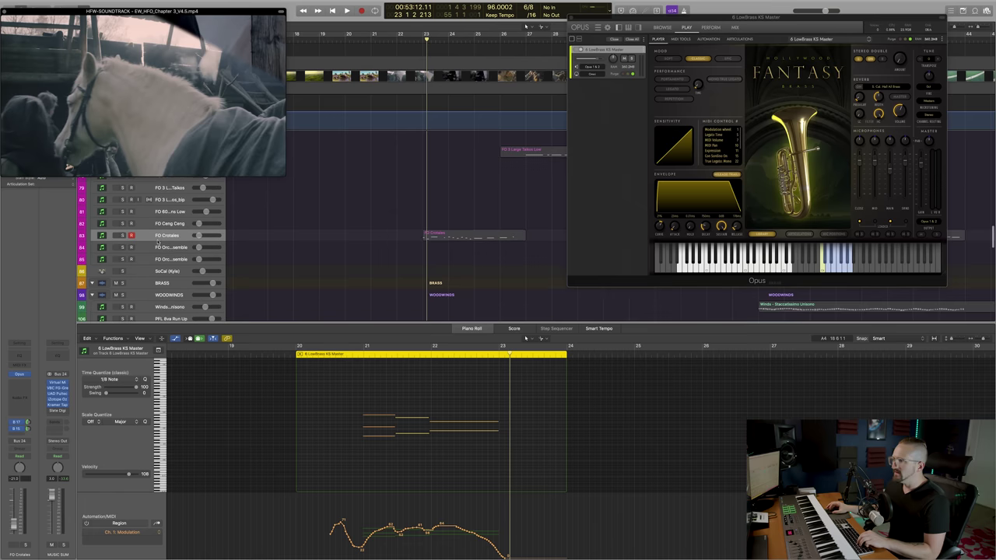
click(467, 240)
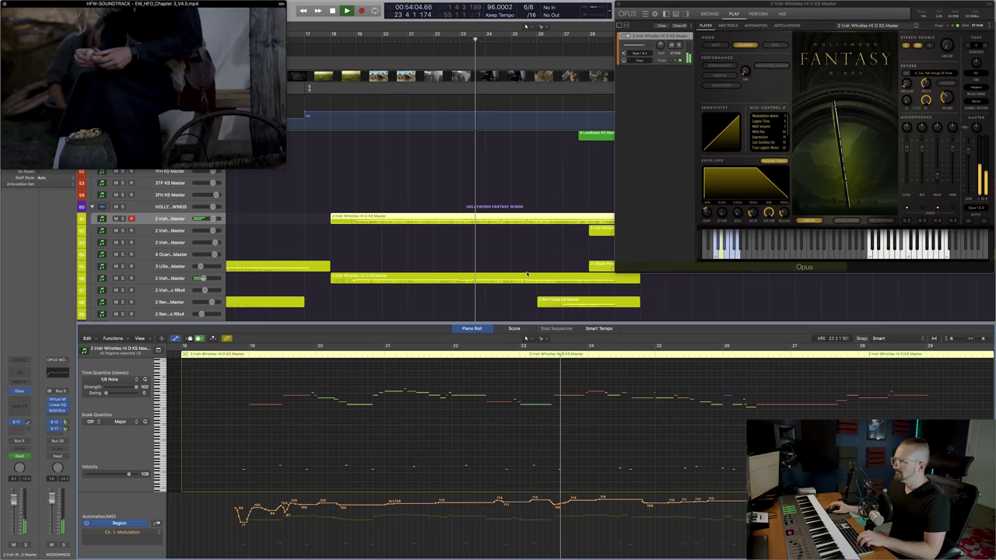
- Locate the FO Crotales region during playback and examine its notes from bar 23 to 27 in the Piano Roll
scroll(527, 274, down, 10)
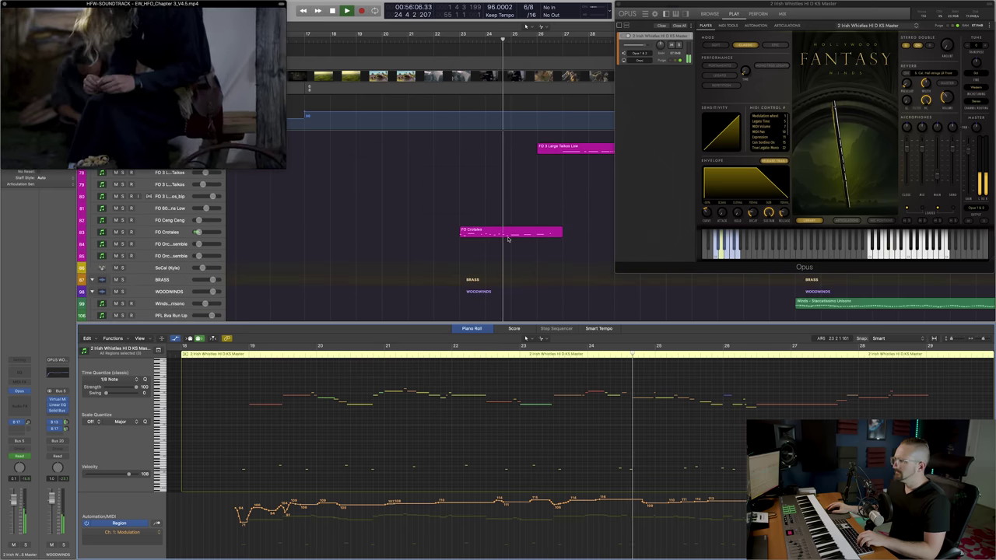
click(510, 235)
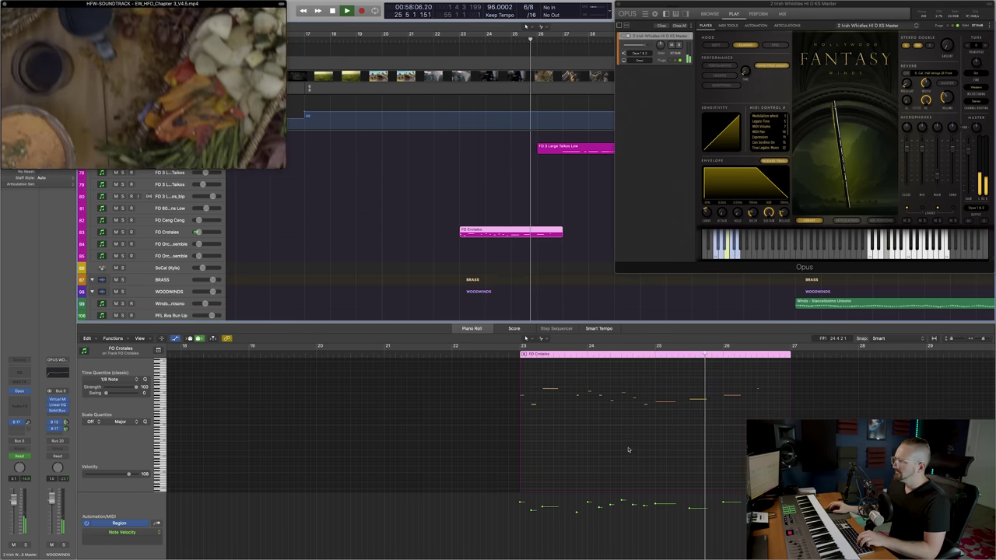
scroll(584, 280, right, 3)
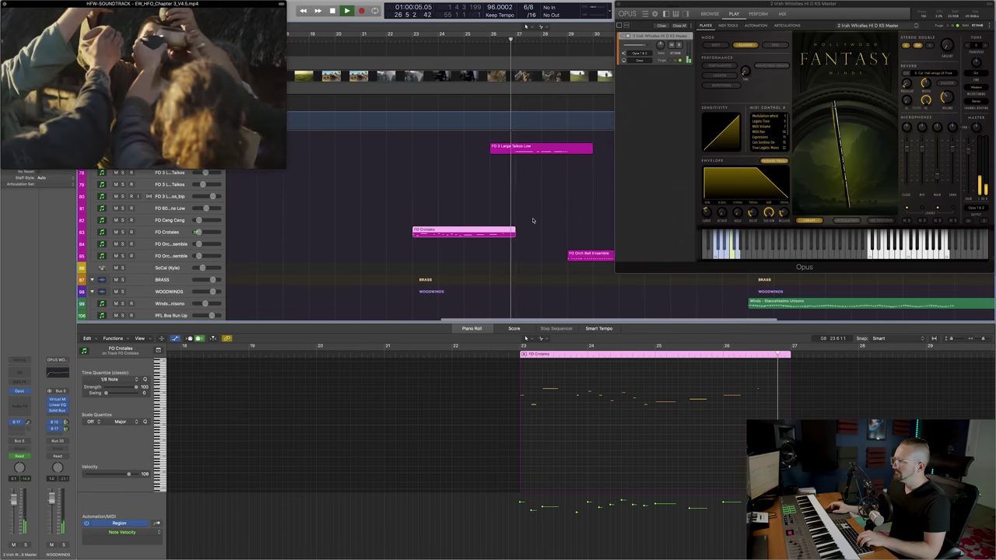
- Return to the Hollywood Fantasy Winds tracks, follow the HI D whistle and Uilleann pipe regions, and stop playback around bar 36
scroll(537, 225, up, 2)
scroll(533, 221, up, 5)
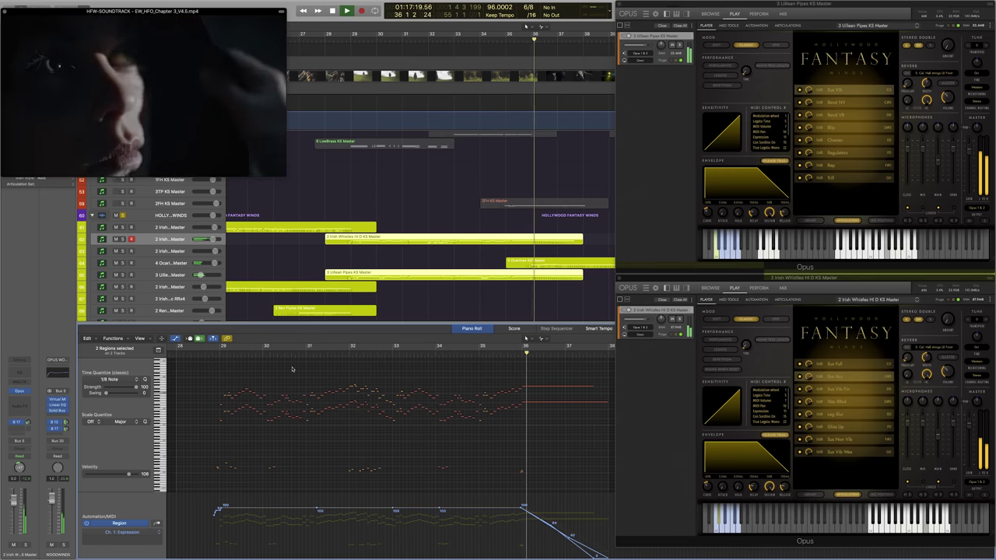
key(space)
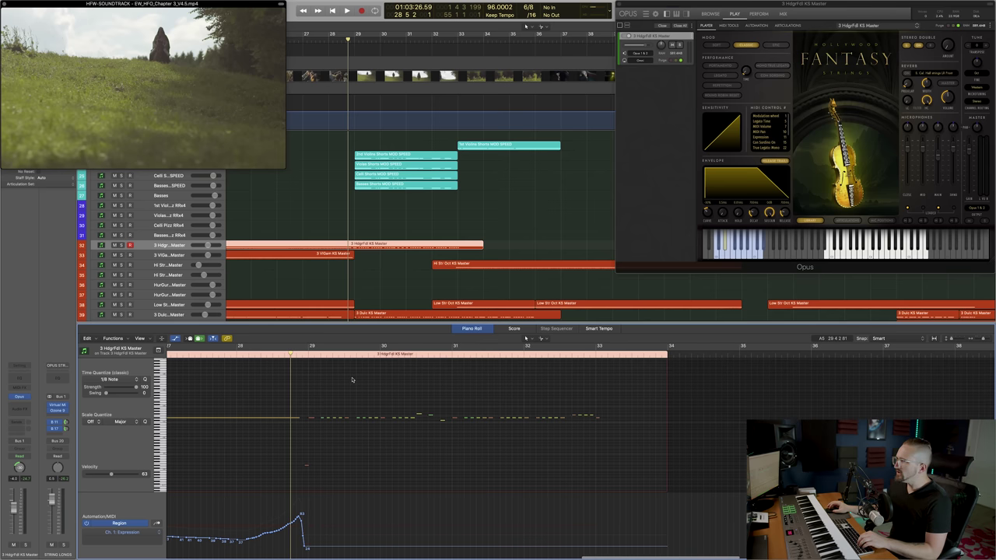
- Examine the combined notes of the 3 HdgrFdl and 3 Dulc regions, and those of the four lower string Shorts MOD SPEED regions at bar 29
shift+click(376, 317)
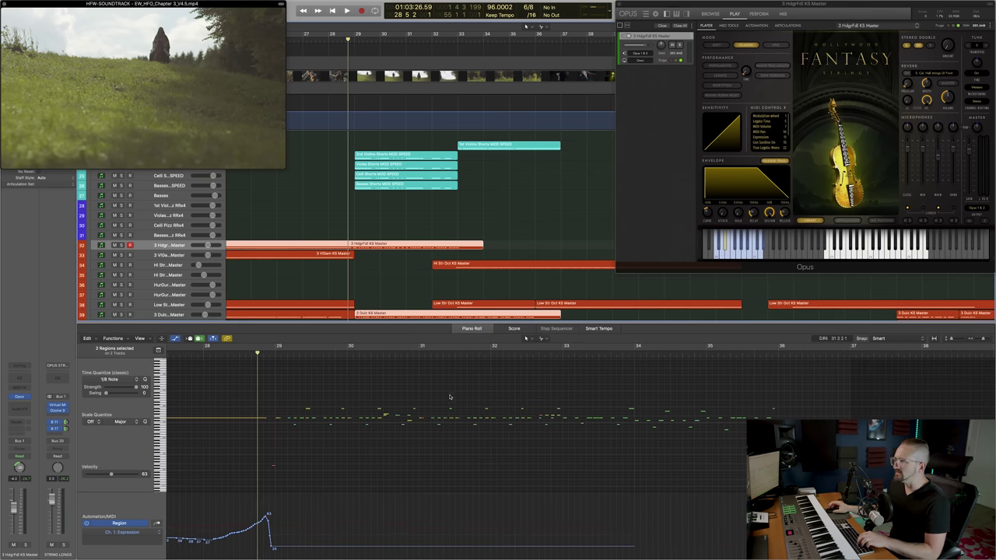
scroll(404, 195, up, 3)
drag(395, 160, 404, 229)
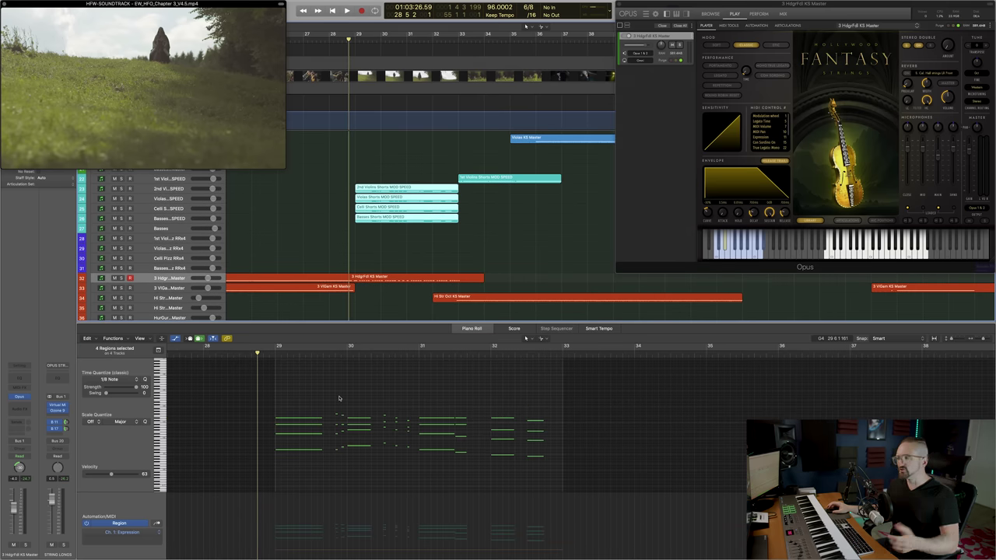
scroll(498, 212, right, 2)
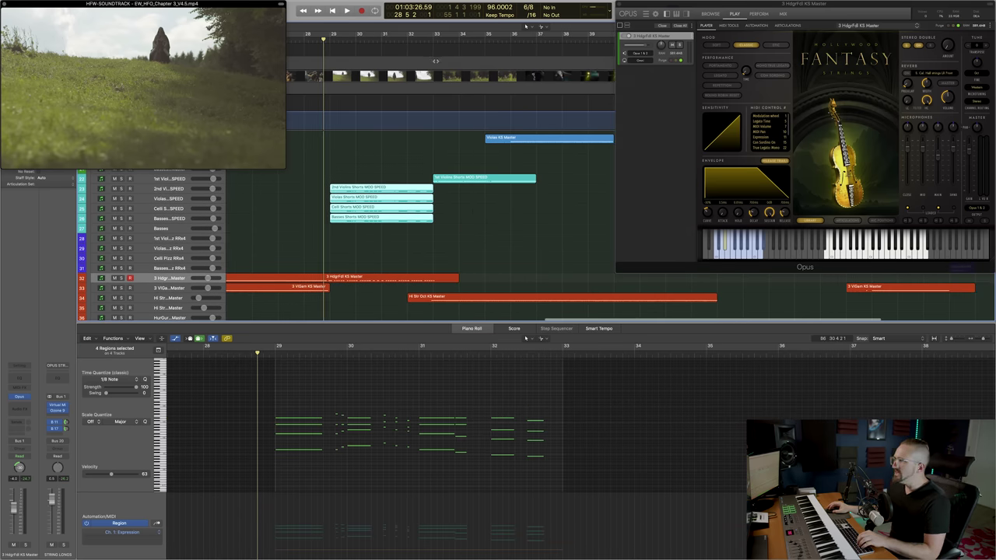
- Move the playhead to bar 33 and examine the violin, viola, 1st Violins Shorts, Hi and Low Str Oct, and 3 Dulc regions together
click(432, 39)
scroll(473, 212, up, 5)
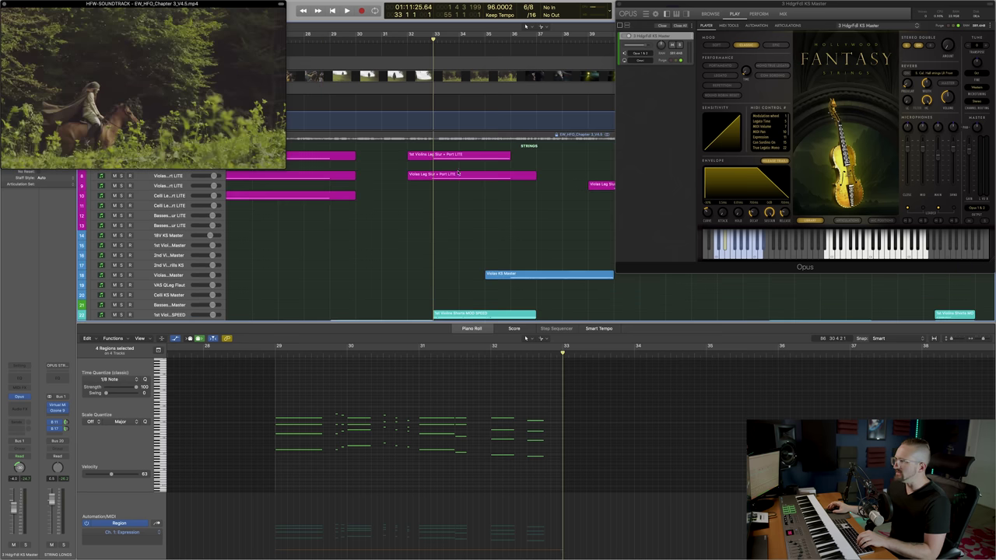
click(467, 195)
scroll(464, 202, down, 2)
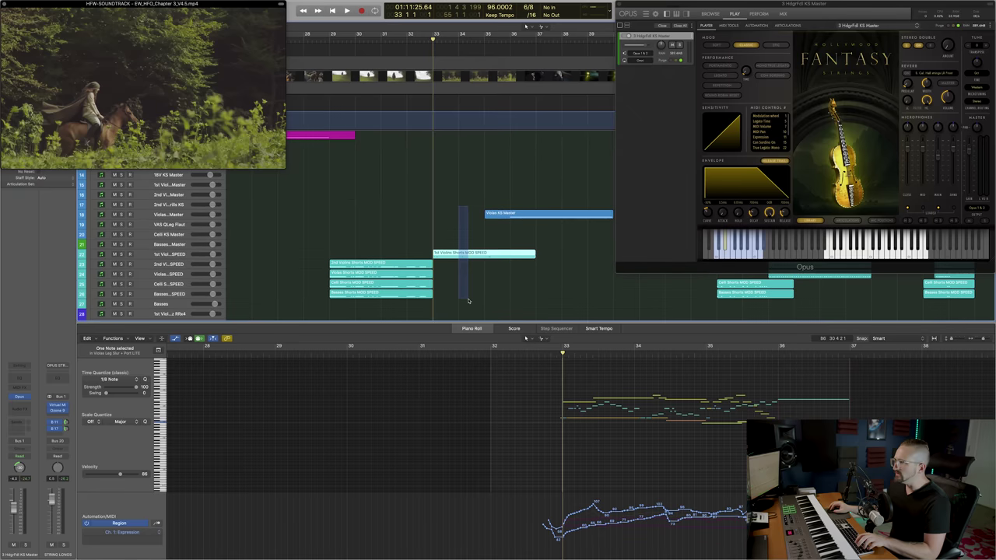
scroll(467, 199, down, 5)
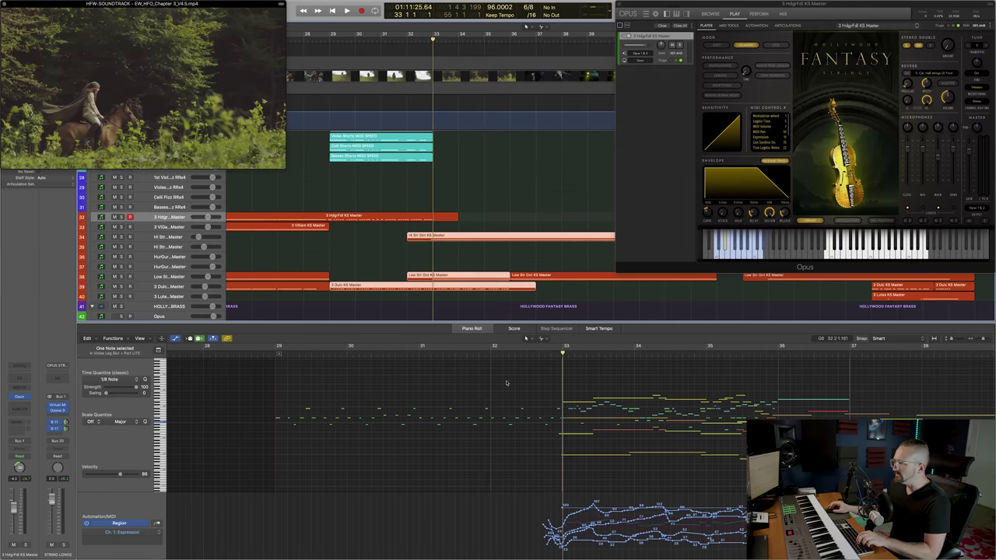
- Play the bar 29 passage with the four Shorts MOD SPEED, 3 HdgrFdl and 3 Dulc regions selected to follow their combined notes
click(374, 177)
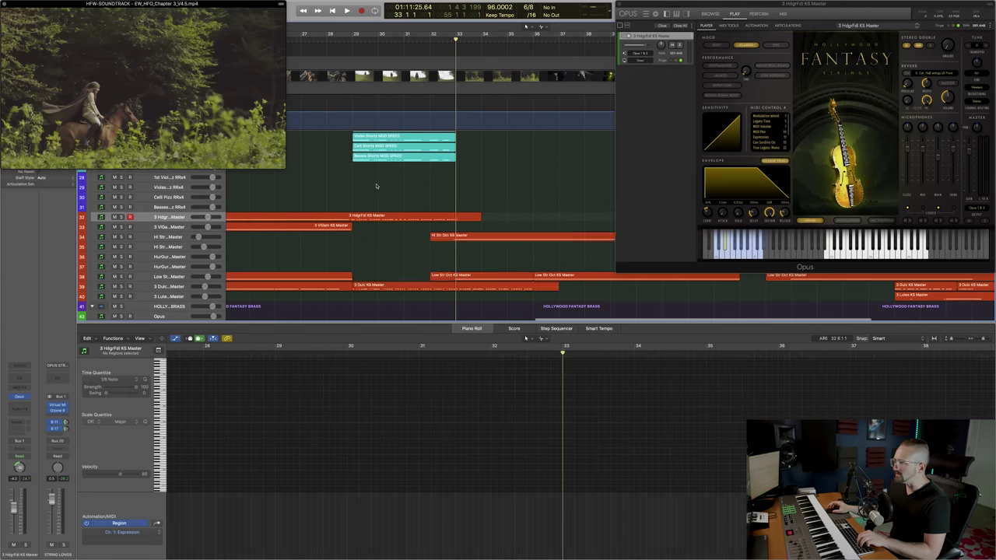
scroll(373, 178, up, 8)
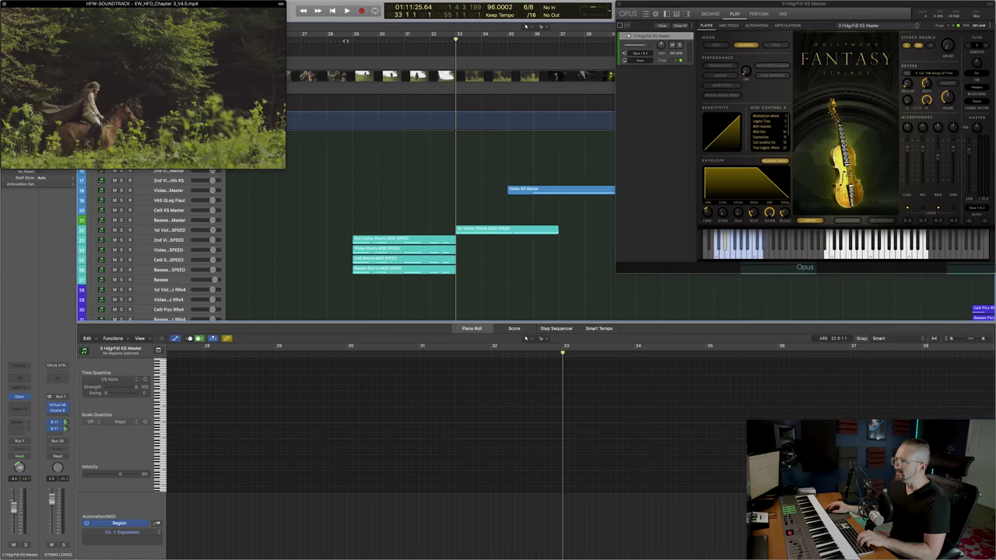
drag(415, 276, 415, 274)
scroll(408, 233, down, 5)
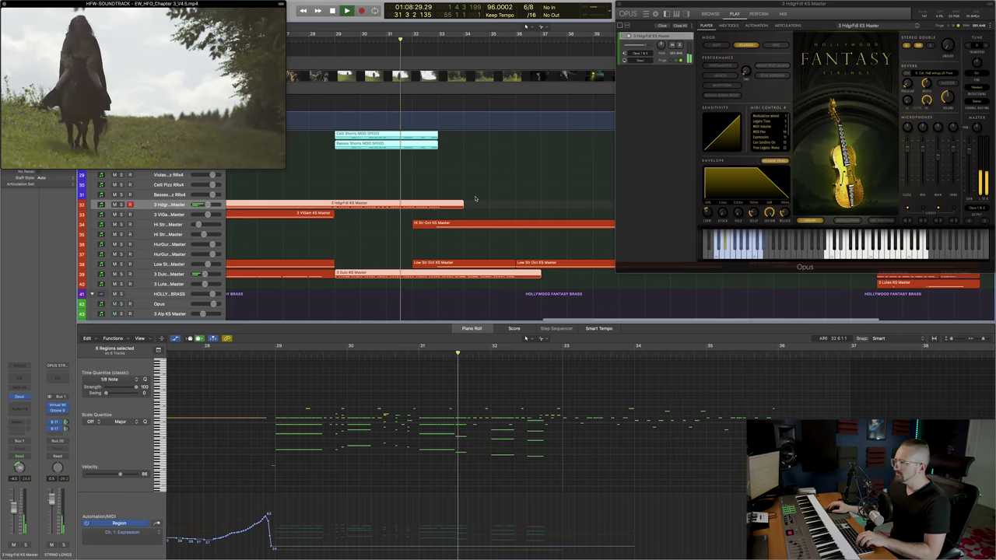
- During playback, examine the Hi and Low Str Oct regions together with the 1st Violins and Violas Leg Slur + Port and 1st Violins Shorts regions
drag(475, 199, 486, 273)
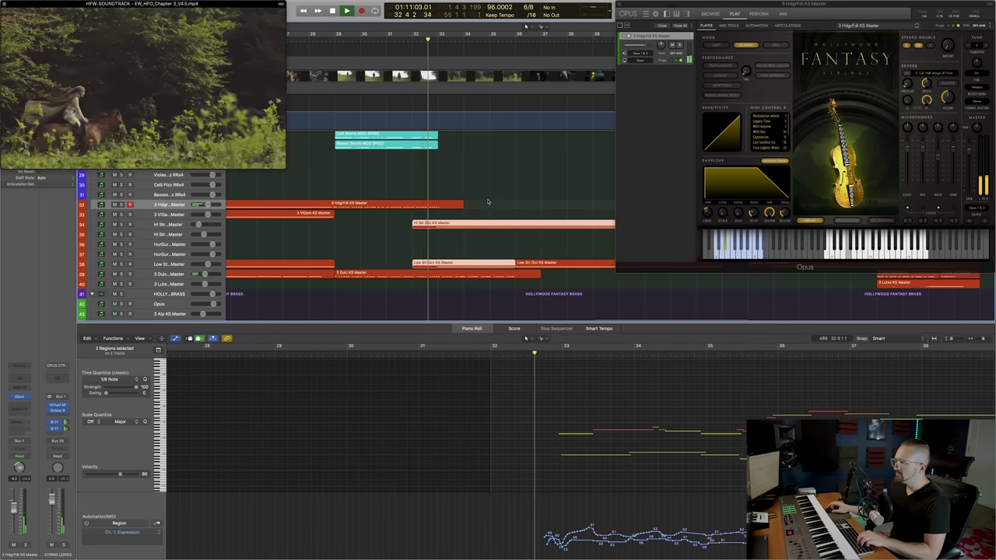
scroll(467, 233, up, 10)
drag(483, 207, 470, 145)
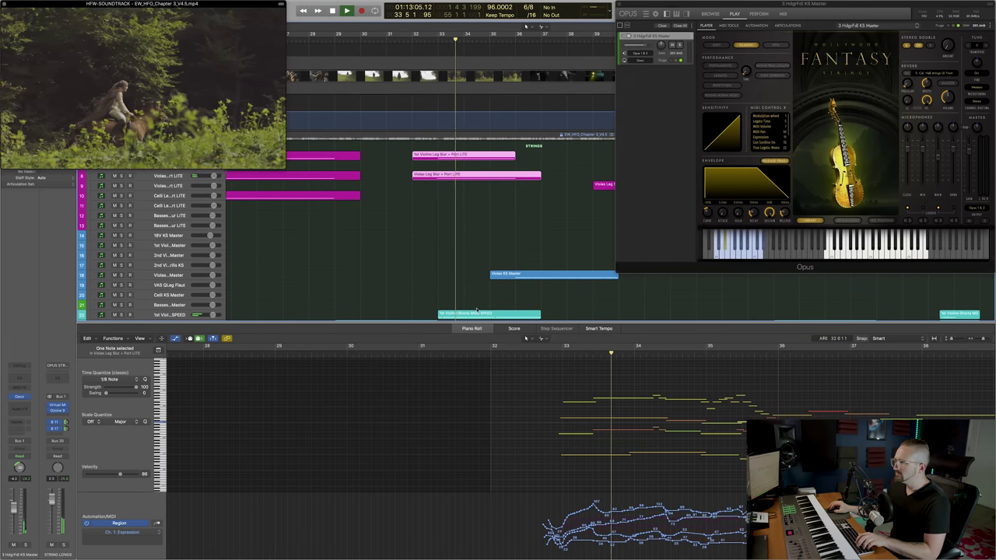
click(574, 423)
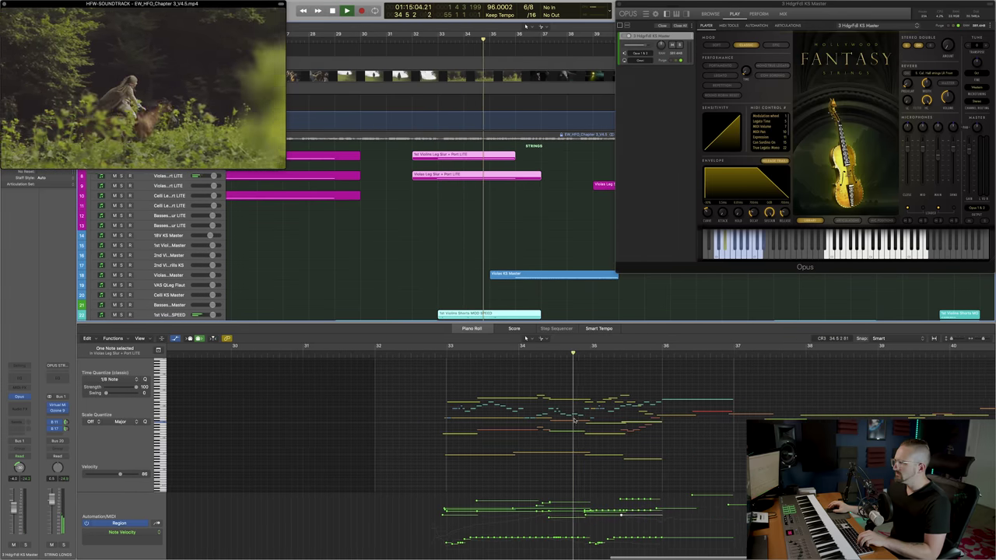
scroll(477, 209, down, 5)
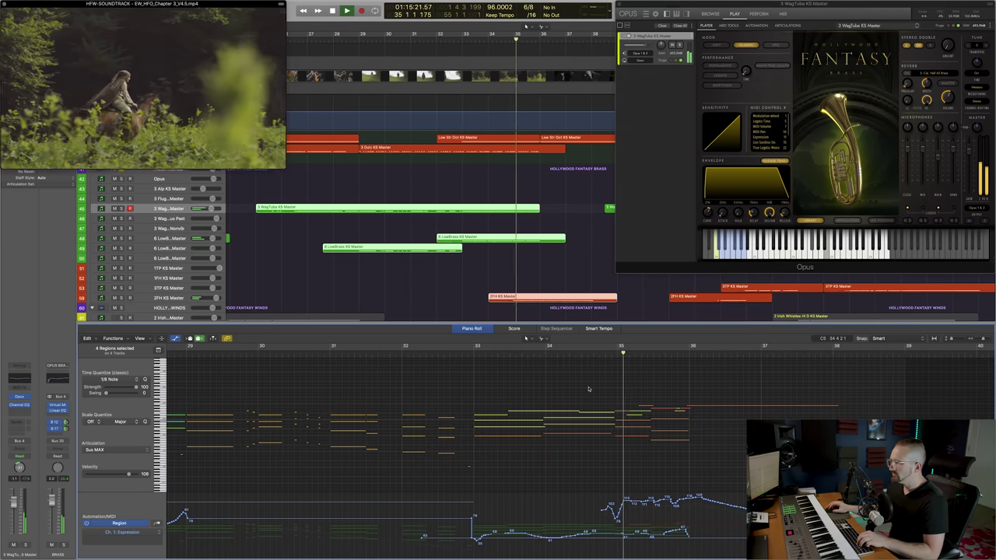
- Stop the brass playback past bar 36 and look through the percussion tracks, examining the FO Orch Bell Ensemble region's notes
scroll(449, 238, down, 3)
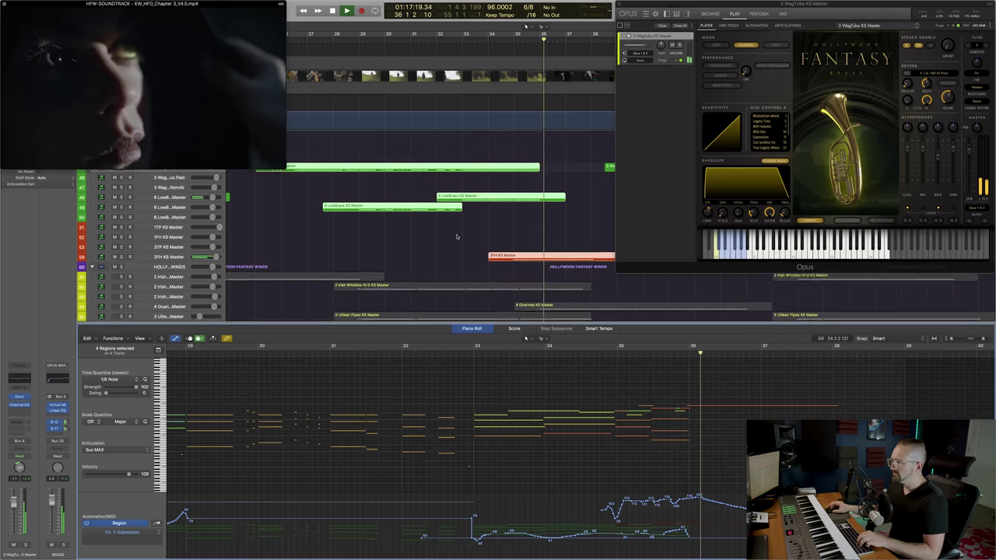
scroll(440, 241, down, 15)
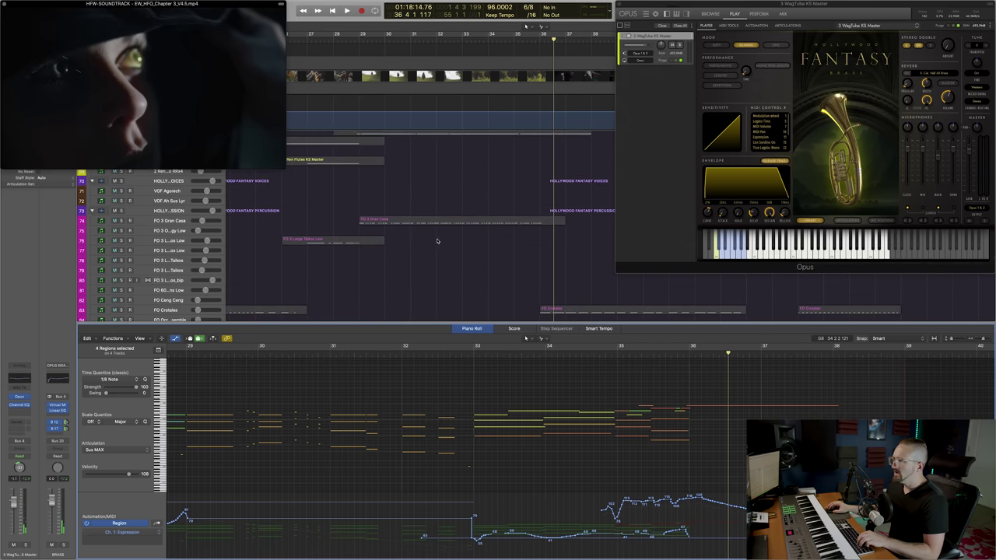
scroll(143, 225, up, 1)
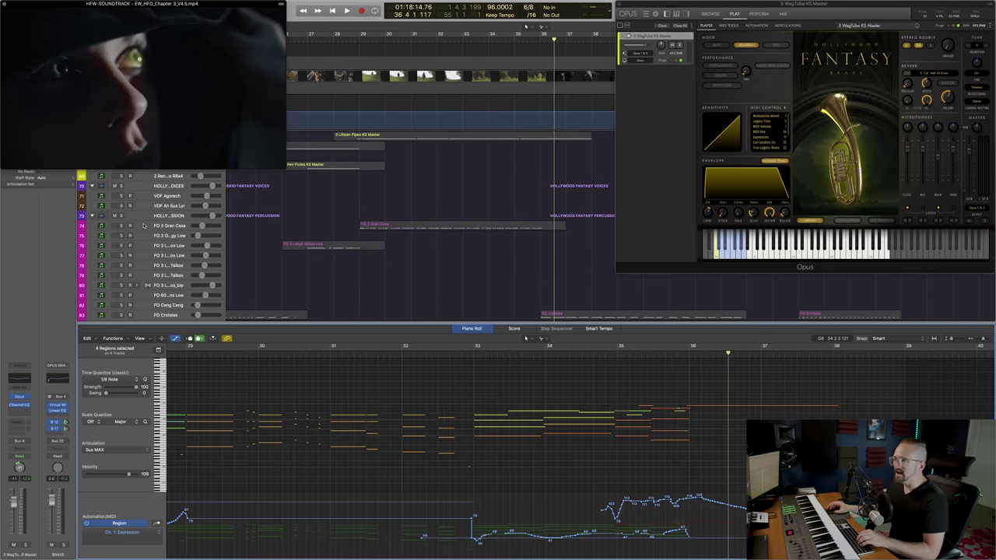
scroll(376, 212, down, 5)
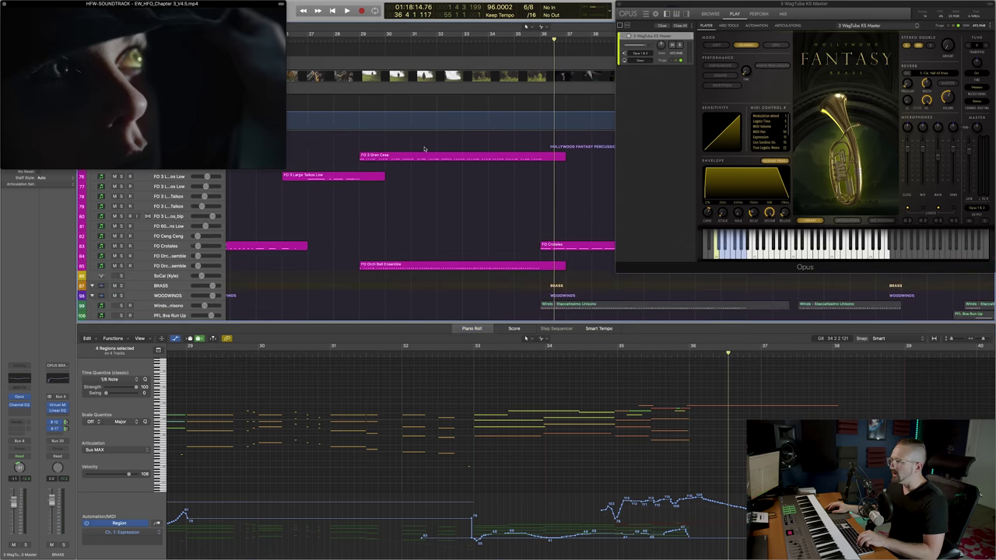
scroll(457, 217, down, 20)
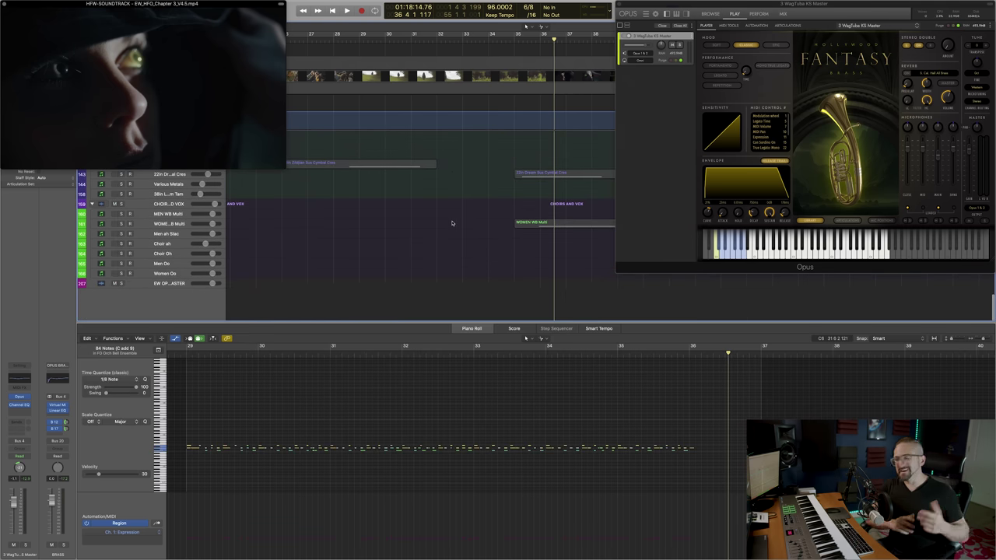
scroll(440, 229, up, 3)
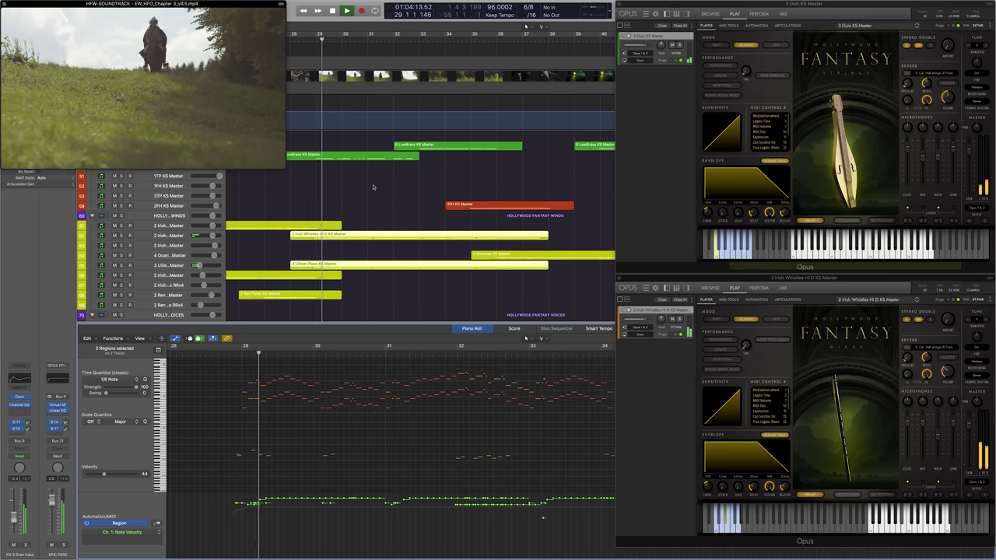
- During playback, examine the 3 WagTuba and 6 LowBrass regions, including the LowBrass part at bar 32, and return to the string octave regions
scroll(372, 186, up, 3)
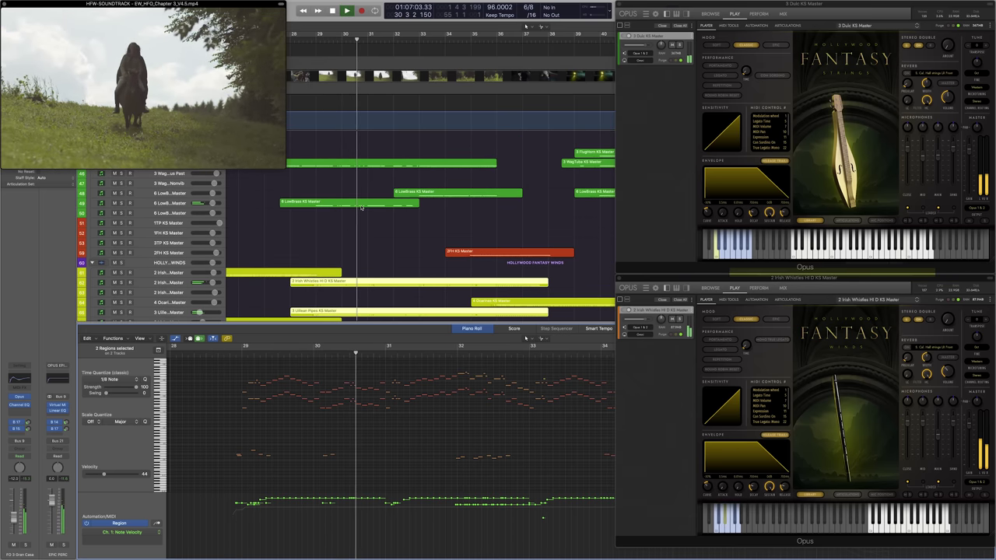
click(360, 205)
shift+click(371, 161)
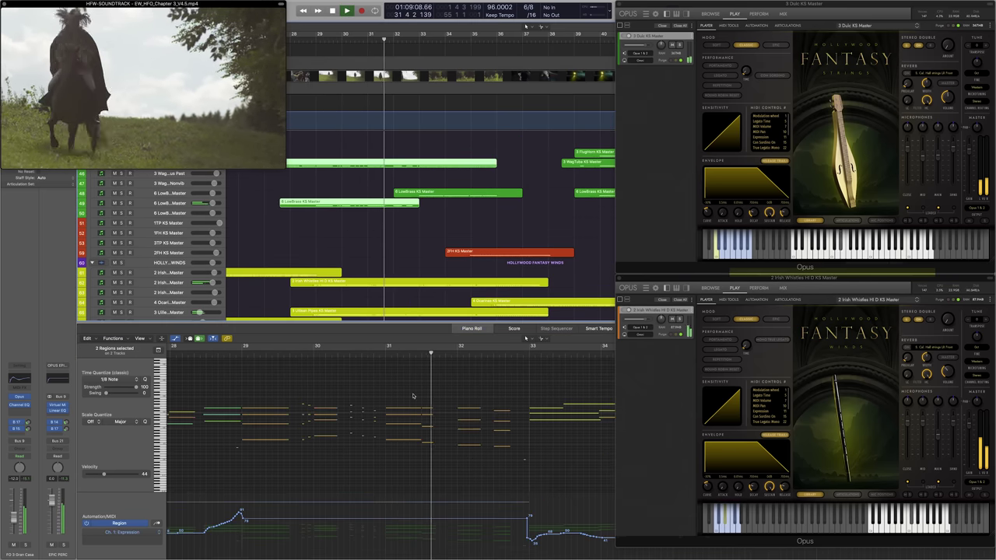
click(458, 196)
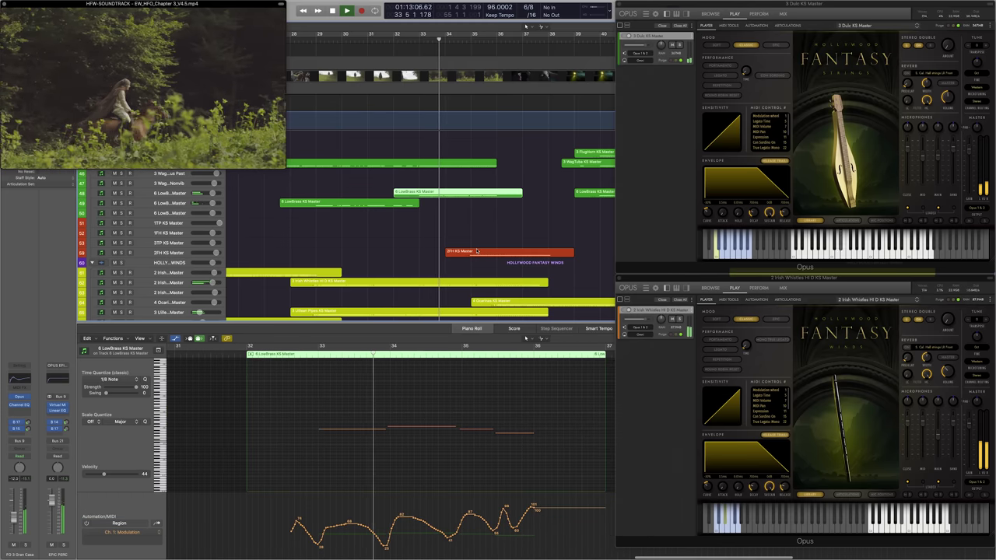
scroll(449, 223, up, 8)
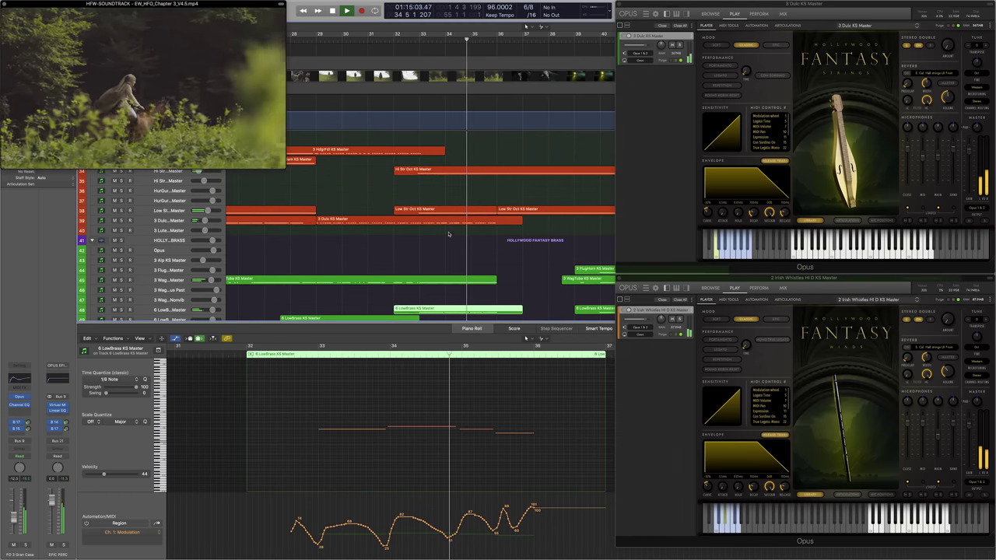
drag(448, 223, 436, 167)
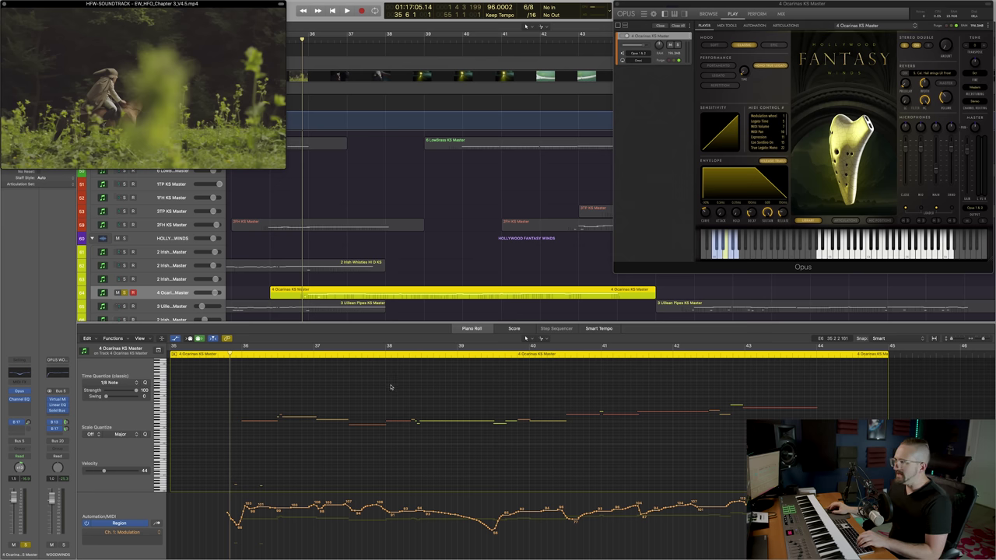
- Play the soloed 4 Ocarinas KS Master region from bar 35 and the selected string regions from the same spot
key(space)
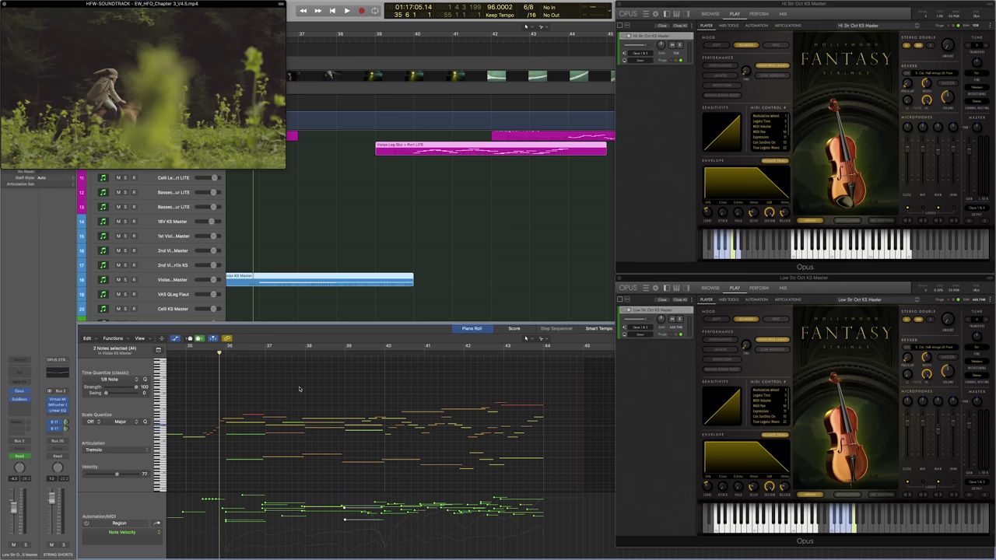
key(space)
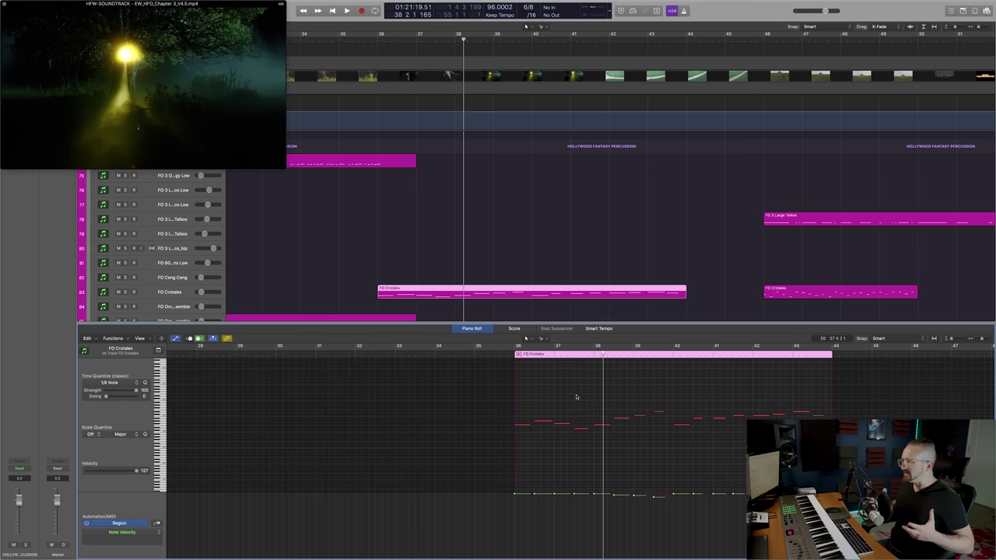
- Solo the FO Crotales, Winds Staccatissimo Unisono and PF KS Master tracks
scroll(438, 257, down, 8)
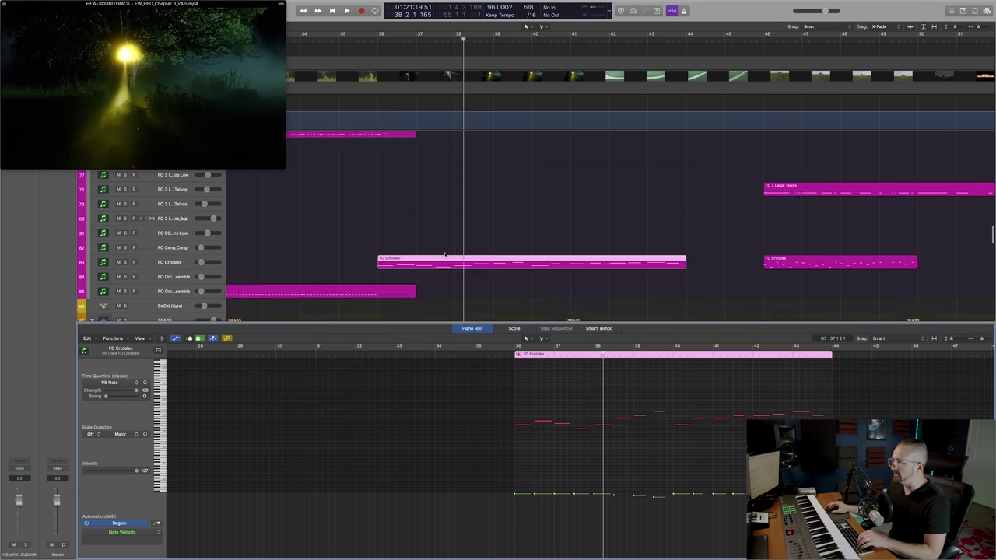
scroll(181, 219, up, 4)
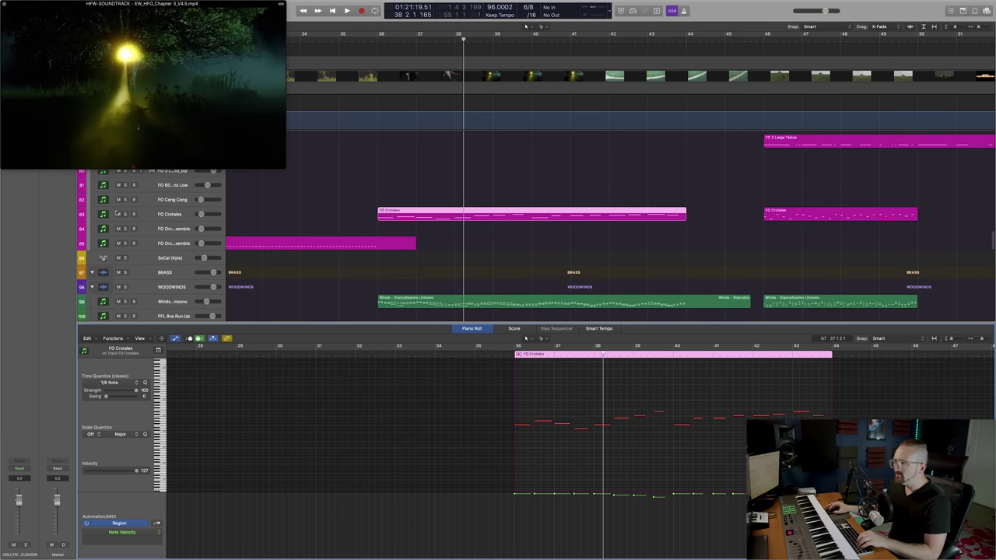
click(124, 214)
scroll(140, 241, down, 2)
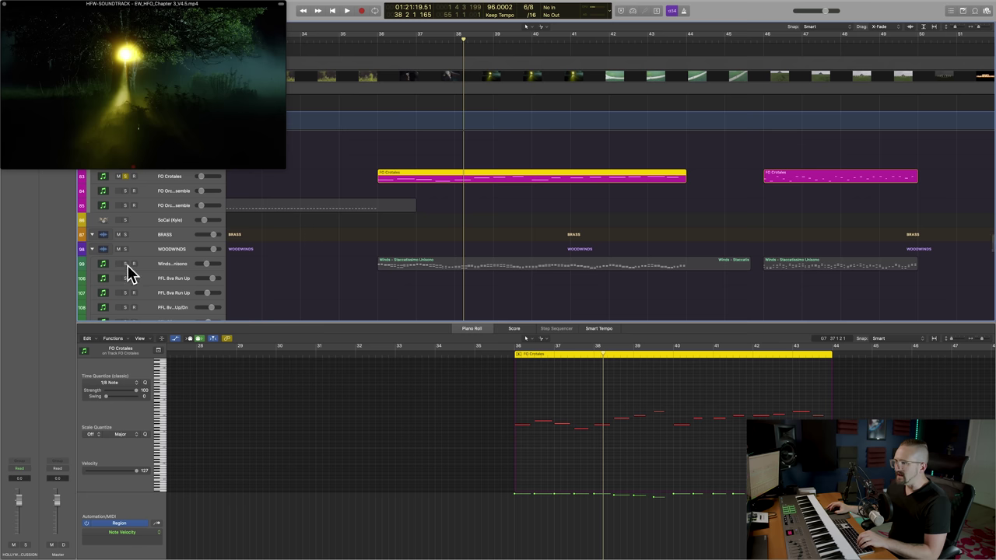
scroll(424, 260, down, 2)
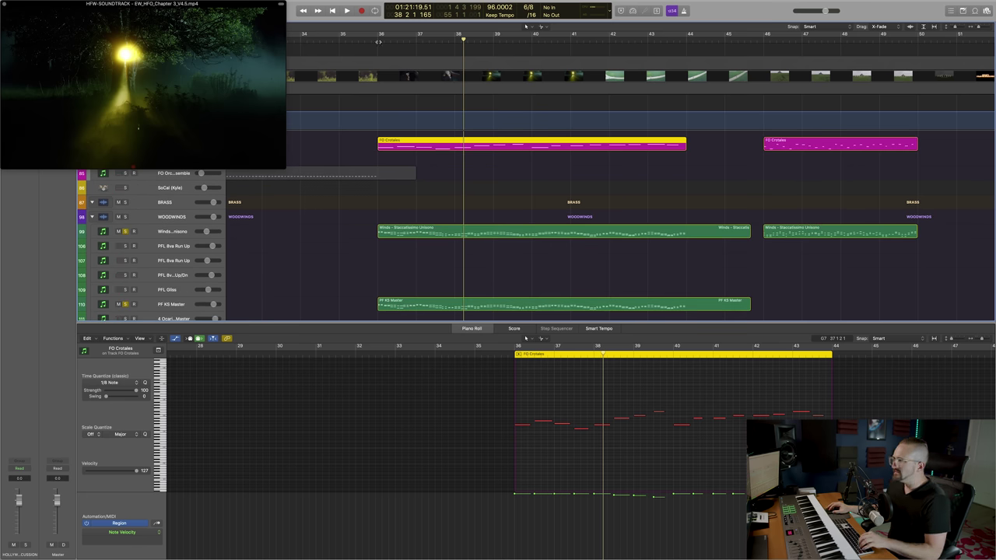
- Play the soloed tracks from just before bar 36 and examine the Winds Staccatissimo Unisono and PF KS Master regions together
click(372, 40)
drag(469, 217, 496, 313)
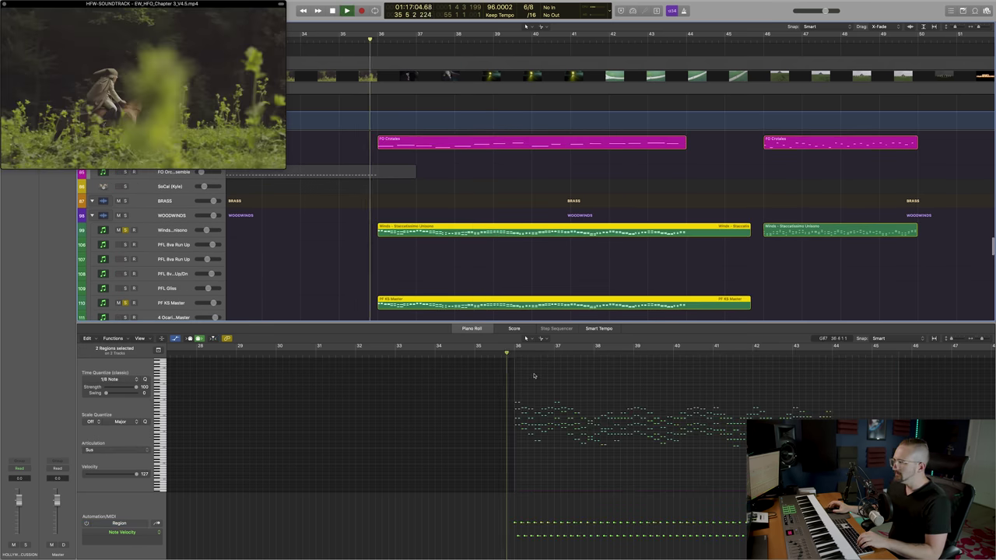